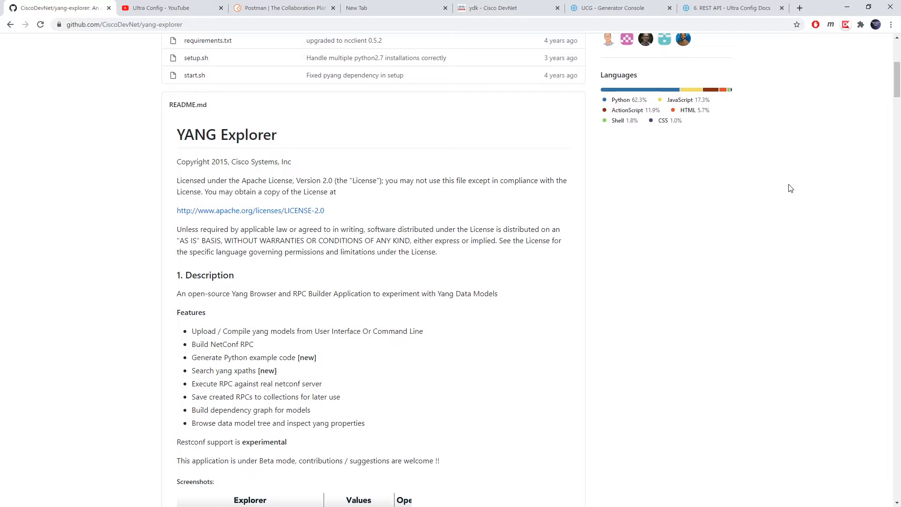
{"action": "left_click", "coordinate": [284, 6]}
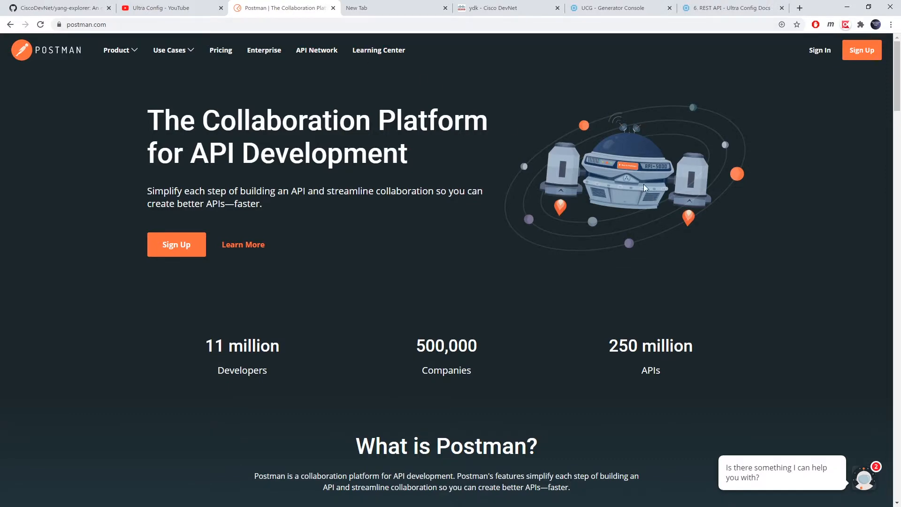
{"action": "scroll", "coordinate": [640, 165], "scroll_direction": "down", "scroll_amount": 6}
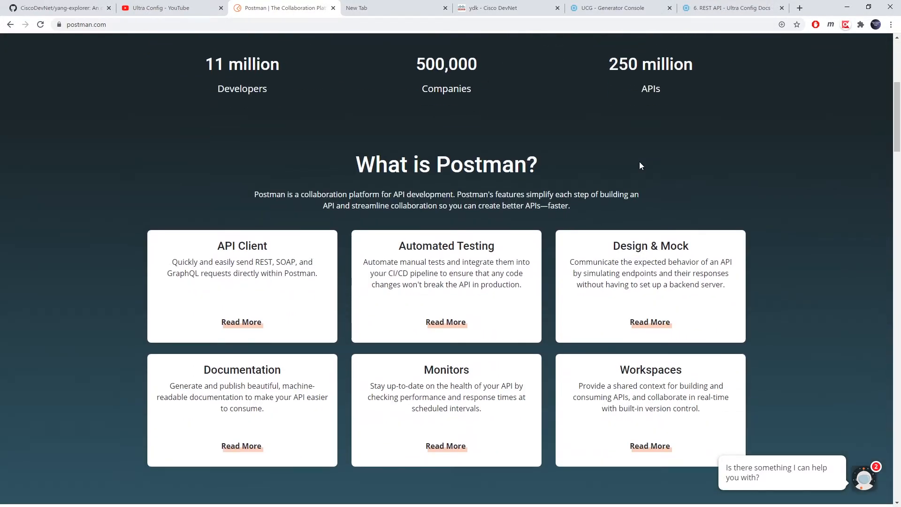
{"action": "scroll", "coordinate": [655, 160], "scroll_direction": "up", "scroll_amount": 6}
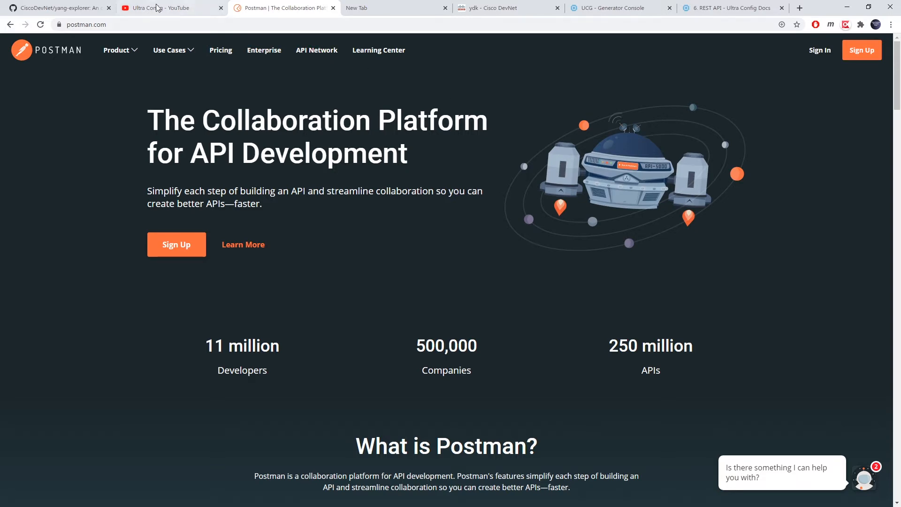
{"action": "left_click", "coordinate": [63, 7]}
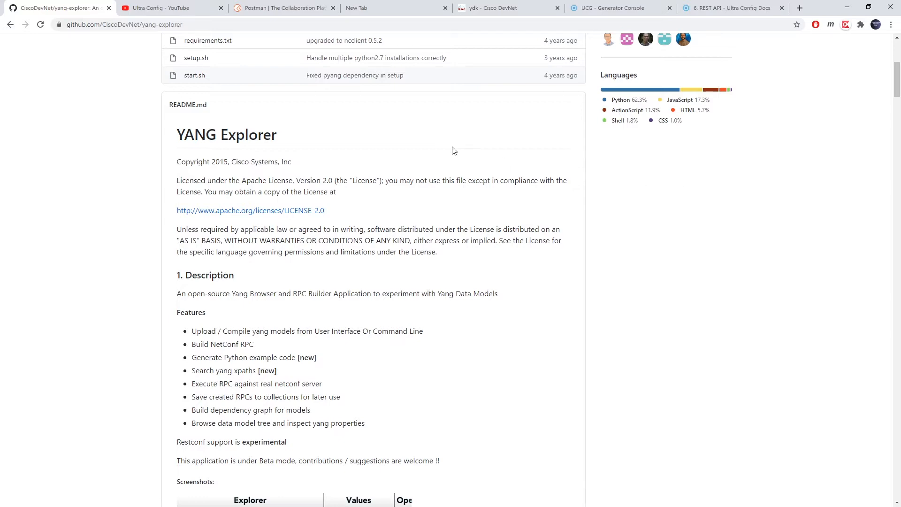
- Glance at the Ultra Config YouTube tab, return to the GitHub README, then switch to the Ubuntu VM
{"action": "left_click", "coordinate": [181, 7]}
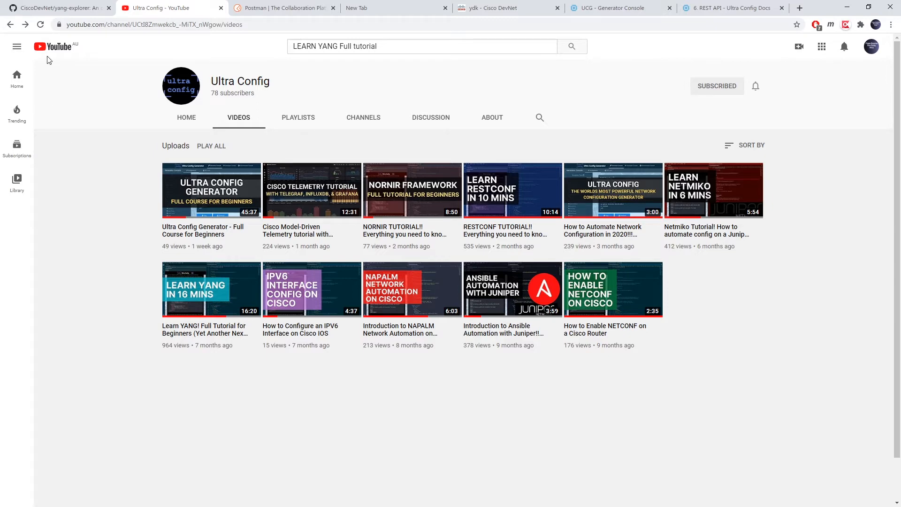
{"action": "left_click", "coordinate": [52, 7]}
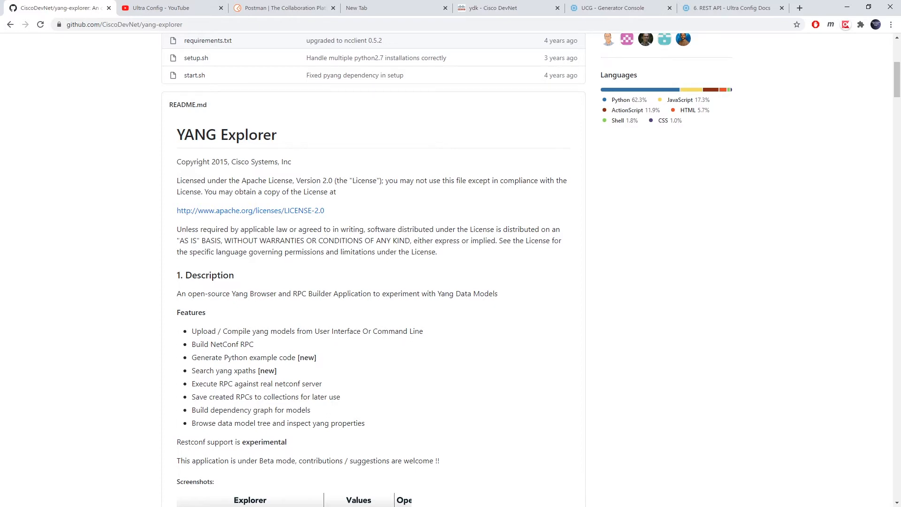
{"action": "key", "text": "alt+Tab"}
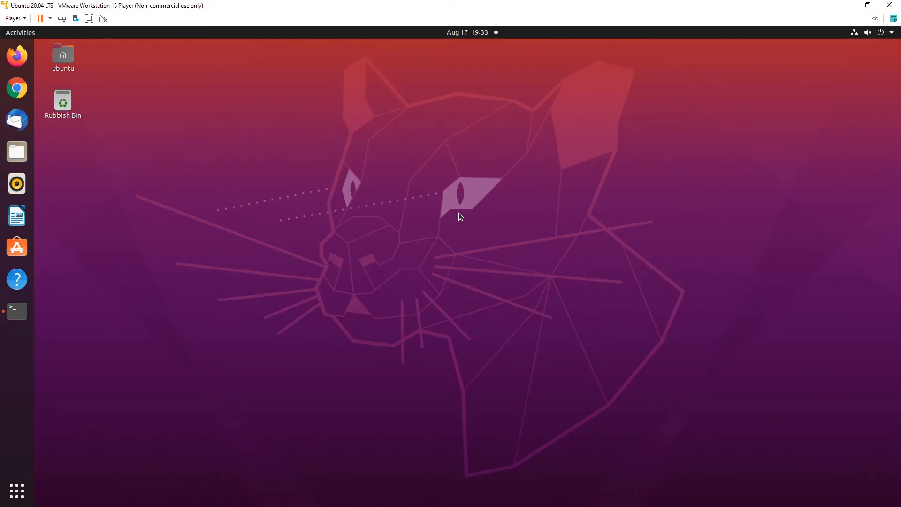
- In a new terminal run 'sudo apt install python2', which reports it is already newest
{"action": "left_click", "coordinate": [20, 315]}
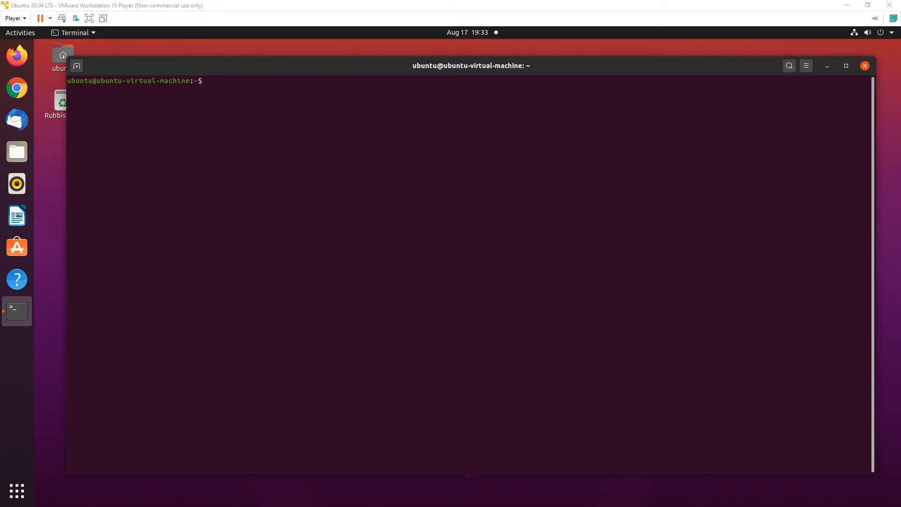
{"action": "right_click", "coordinate": [278, 108]}
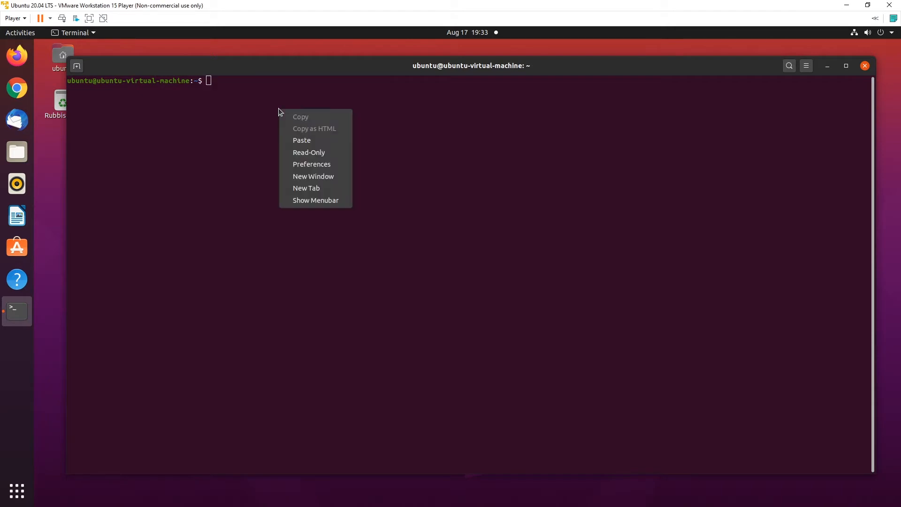
{"action": "left_click", "coordinate": [321, 136]}
{"action": "key", "text": "Return"}
{"action": "key", "text": "Return"}
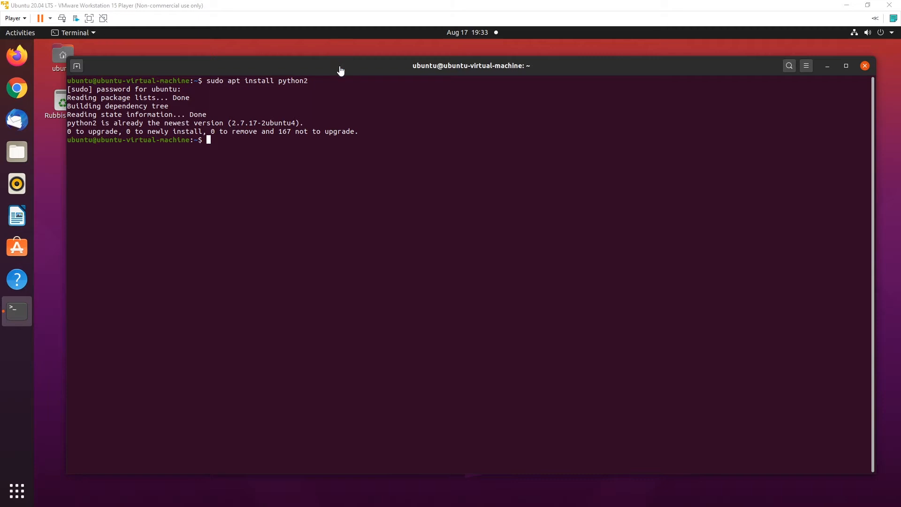
- Download get-pip.py from bootstrap.pypa.io with the curl command
{"action": "key", "text": "Return"}
{"action": "key", "text": "Return"}
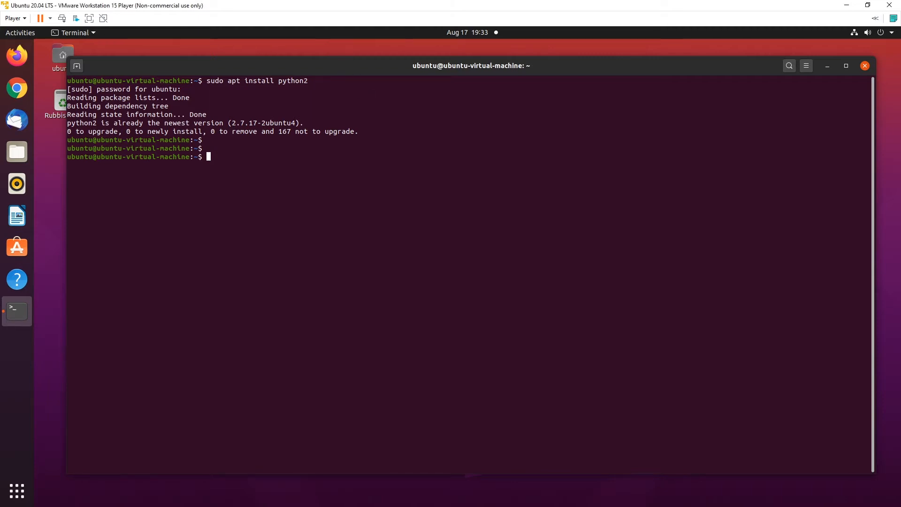
{"action": "type", "text": "curl https://bootstrap.pypa.io/get-pip.py --output get-pip.py"}
{"action": "key", "text": "Return"}
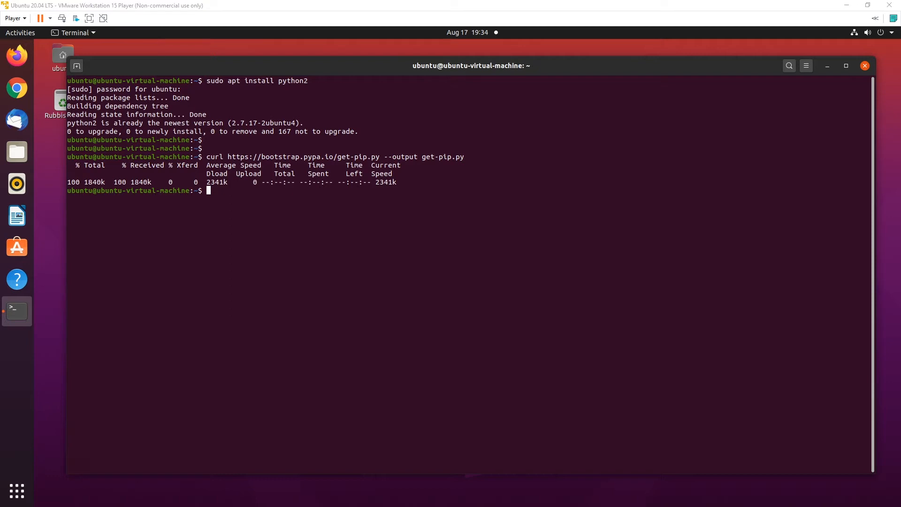
- Install pip 20.2.2 for Python 2 via get-pip.py and apt-get the required dependencies
{"action": "left_click", "coordinate": [323, 228]}
{"action": "key", "text": "Return"}
{"action": "key", "text": "Return"}
{"action": "type", "text": "sudo python2 get-pip.py"}
{"action": "key", "text": "Return"}
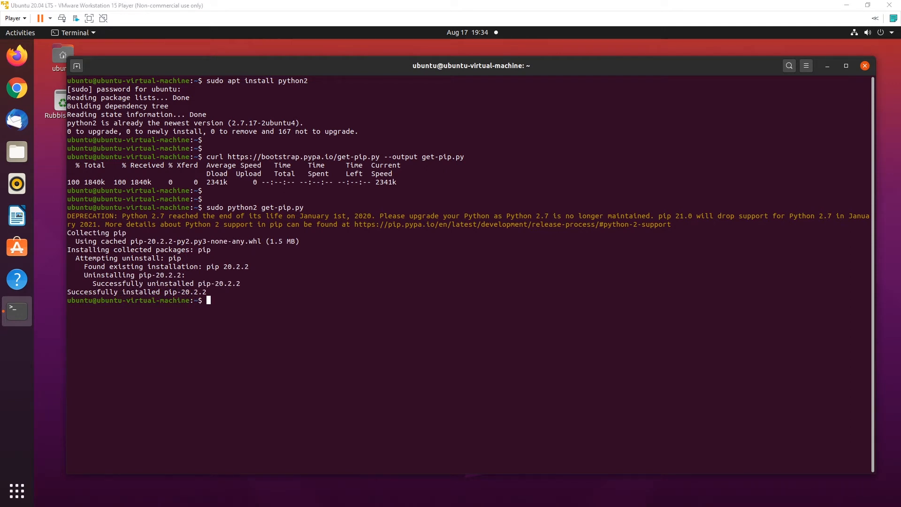
{"action": "left_click", "coordinate": [446, 346]}
{"action": "type", "text": "sudo apt-get install virtualenv graphviz git libxml2-dev libxslt1-dev python-dev zlib1g-dev"}
{"action": "key", "text": "Return"}
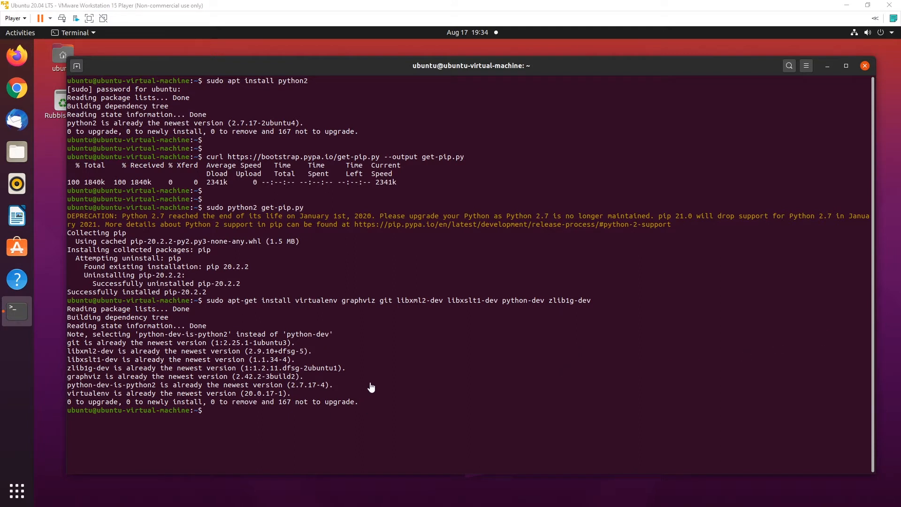
- Create the ~/.virtualenvs folder and move into it
{"action": "right_click", "coordinate": [399, 374]}
{"action": "left_click", "coordinate": [425, 403]}
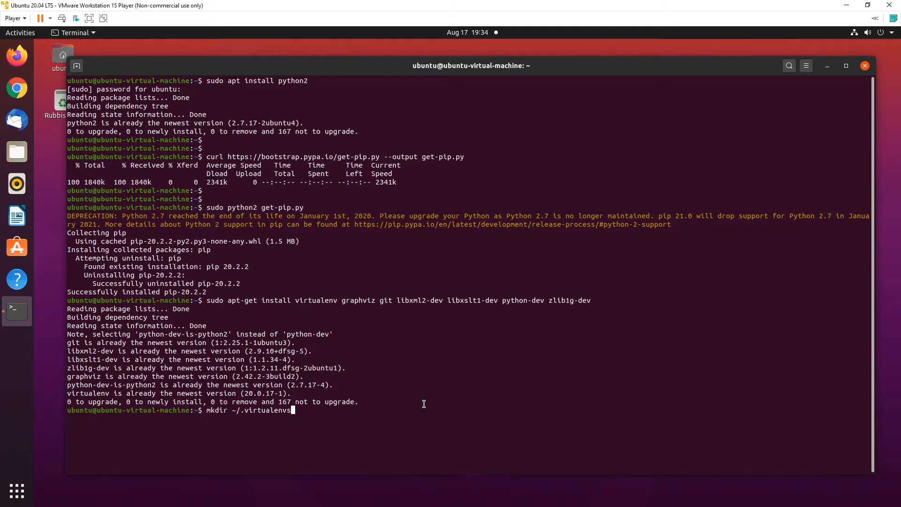
{"action": "key", "text": "Return"}
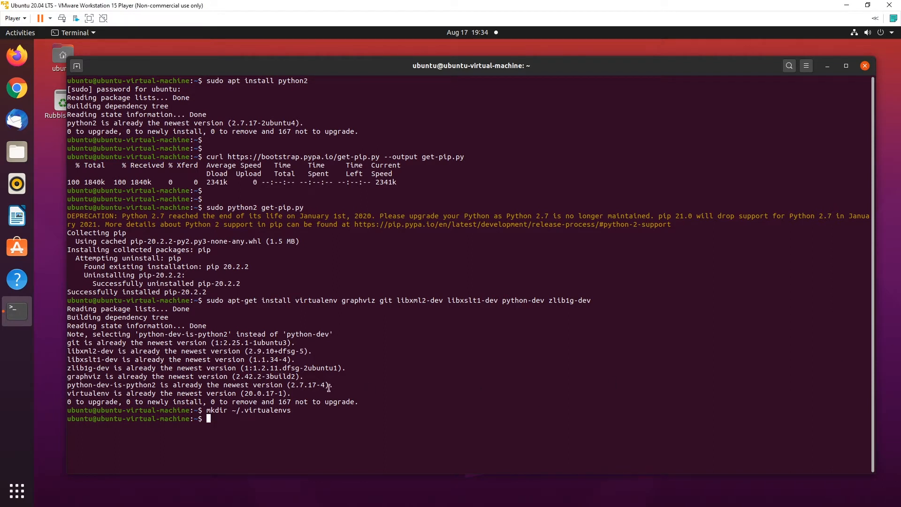
{"action": "right_click", "coordinate": [420, 393]}
{"action": "left_click", "coordinate": [434, 420]}
{"action": "key", "text": "Return"}
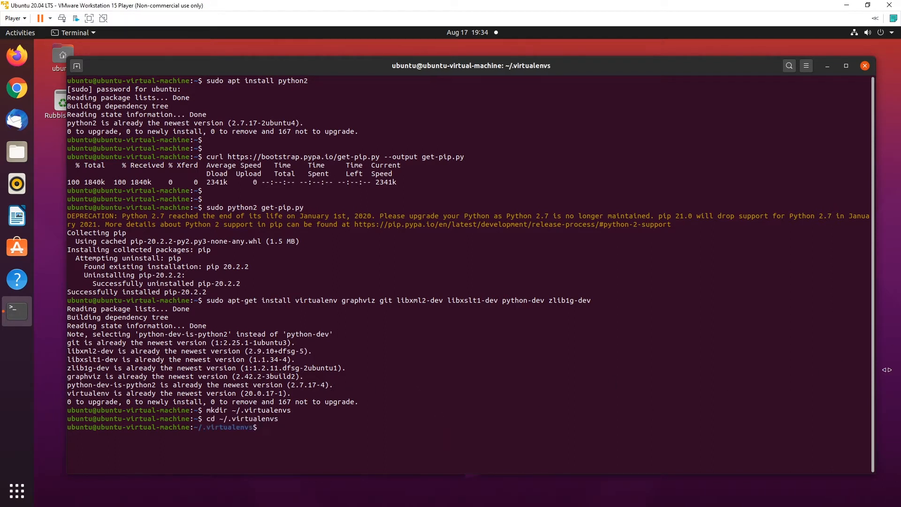
- Create a Python 2 virtualenv named env and activate it
{"action": "type", "text": "virtualenv --python=python2 env"}
{"action": "key", "text": "Return"}
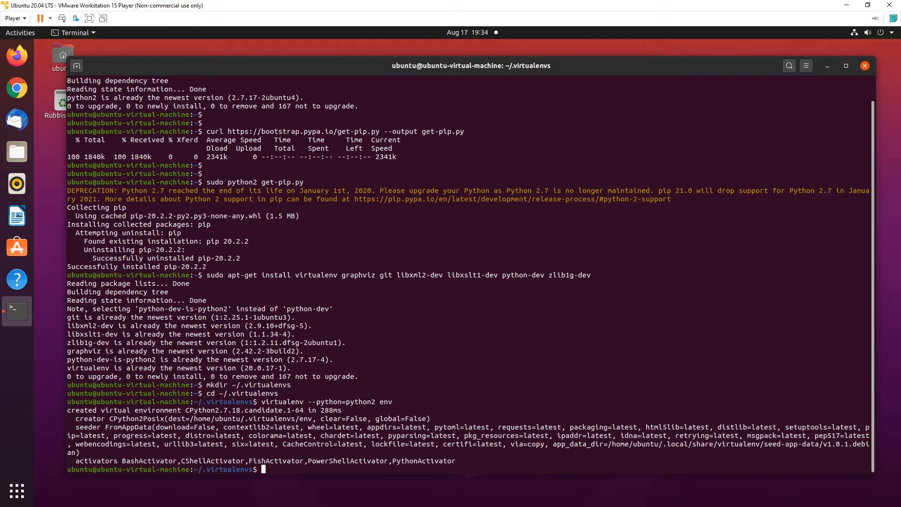
{"action": "key", "text": "Return"}
{"action": "type", "text": "source ~/.virtualenvs/env/bin/activate"}
{"action": "key", "text": "Return"}
{"action": "key", "text": "Return"}
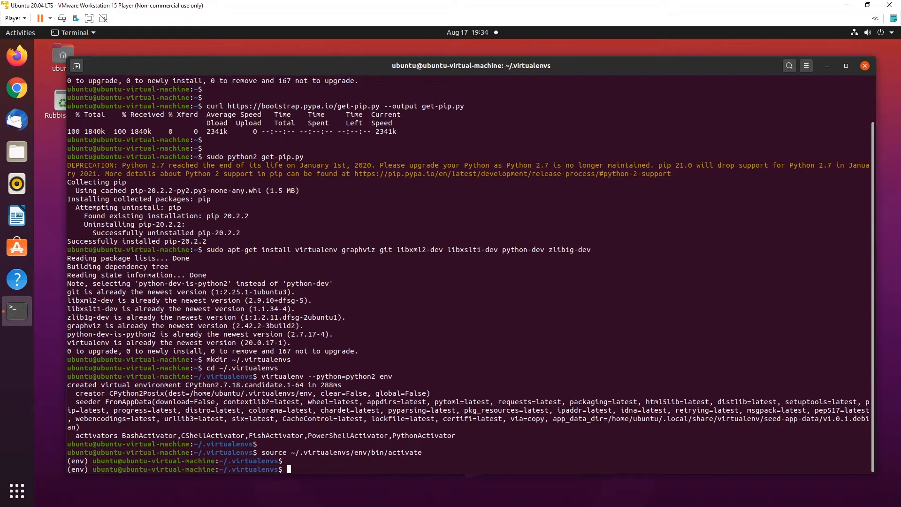
- Install pyang and graphviz into the env virtualenv with pip
{"action": "key", "text": "Return"}
{"action": "key", "text": "Return"}
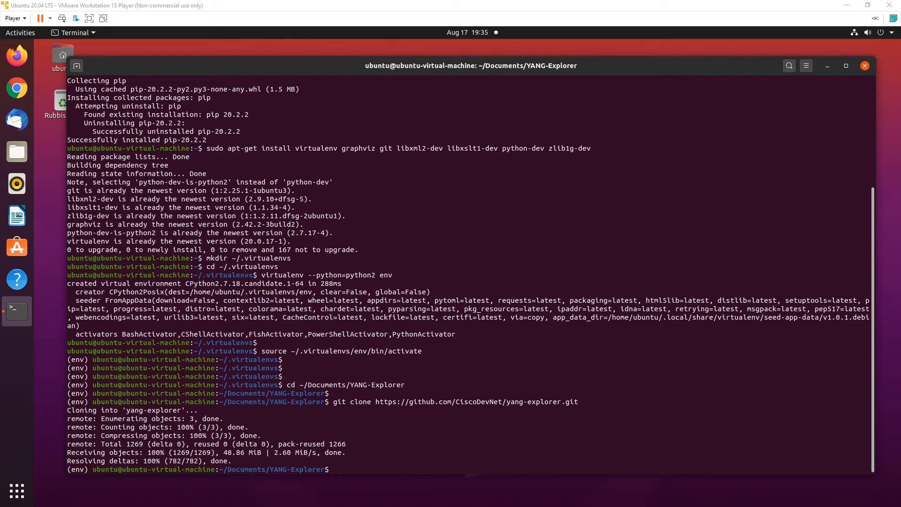
{"action": "type", "text": "pip install pyang"}
{"action": "key", "text": "Return"}
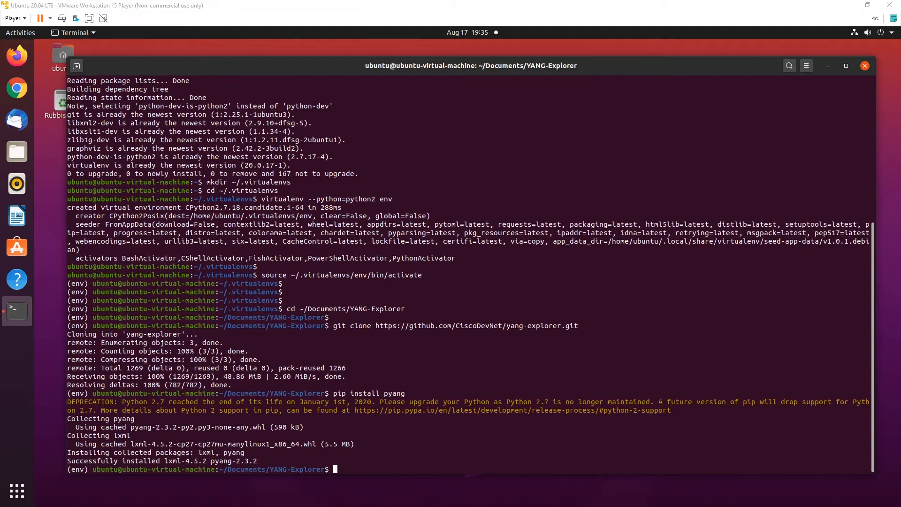
{"action": "type", "text": "pip install graphviz"}
{"action": "key", "text": "Return"}
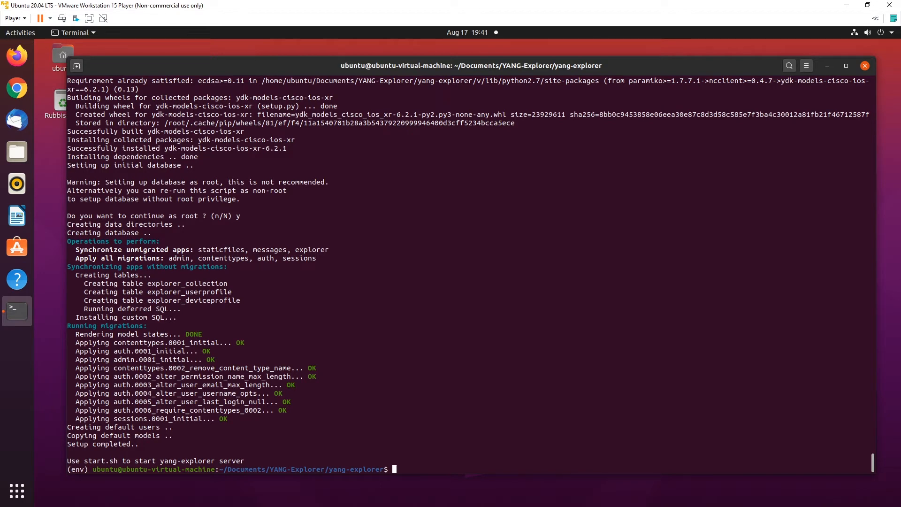
- Run ifconfig and copy the machine's IP address 192.168.1.11
{"action": "type", "text": "ifconfig"}
{"action": "key", "text": "Return"}
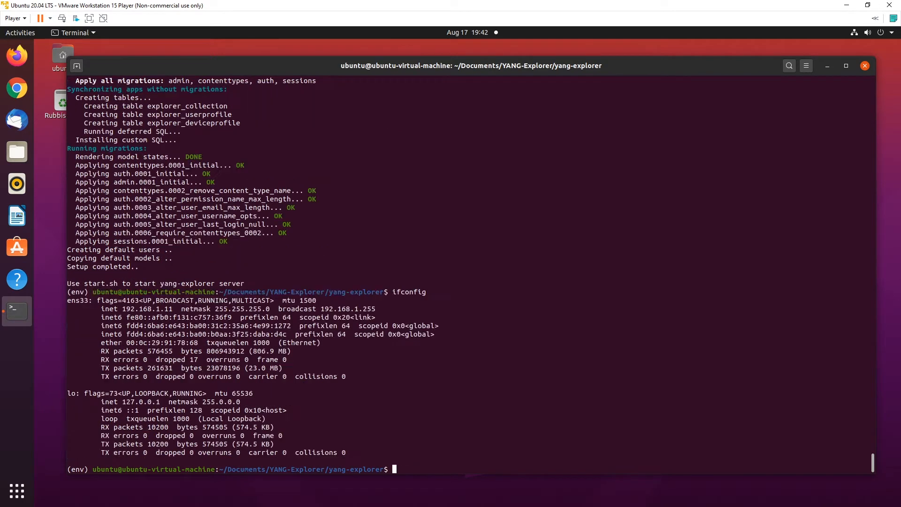
{"action": "double_click", "coordinate": [146, 309]}
{"action": "right_click", "coordinate": [144, 308]}
{"action": "left_click", "coordinate": [170, 328]}
{"action": "left_click", "coordinate": [506, 374]}
- In server/static/YangExplorer.html, replace window.location.hostname with '192.168.1.11' for flashvars.host
{"action": "type", "text": "nano server/static/YangExplorer"}
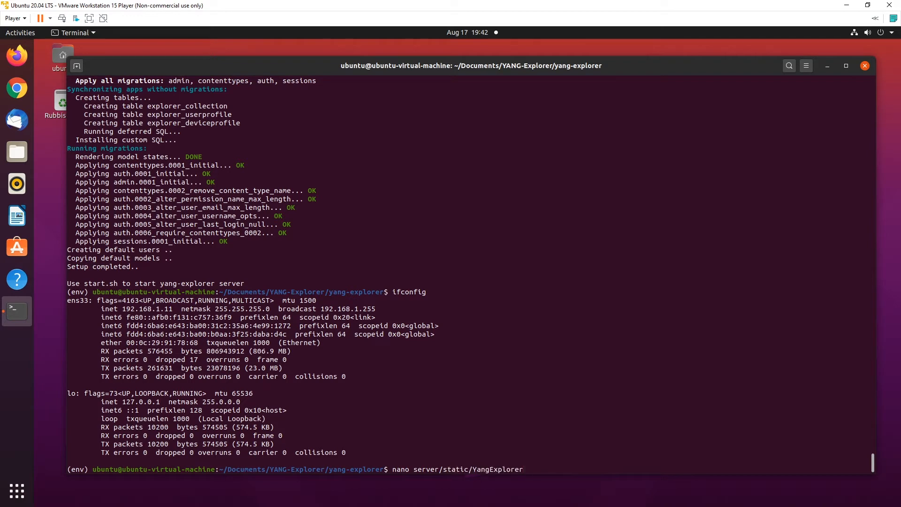
{"action": "type", "text": ".html"}
{"action": "key", "text": "Return"}
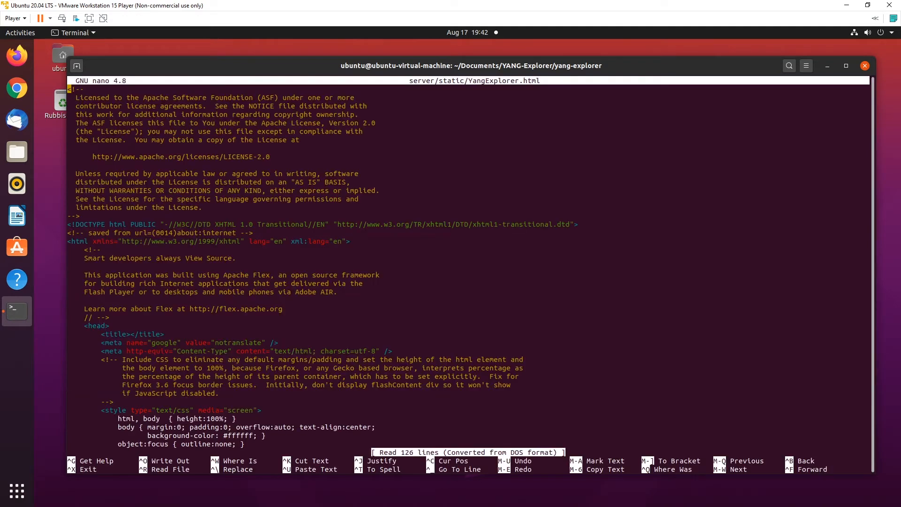
{"action": "scroll", "coordinate": [469, 267], "scroll_direction": "down", "scroll_amount": 13}
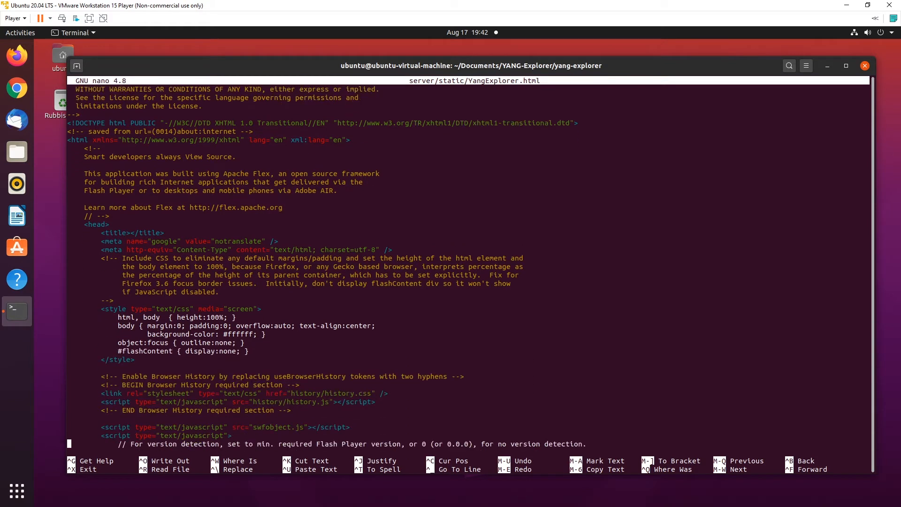
{"action": "scroll", "coordinate": [469, 266], "scroll_direction": "down", "scroll_amount": 6}
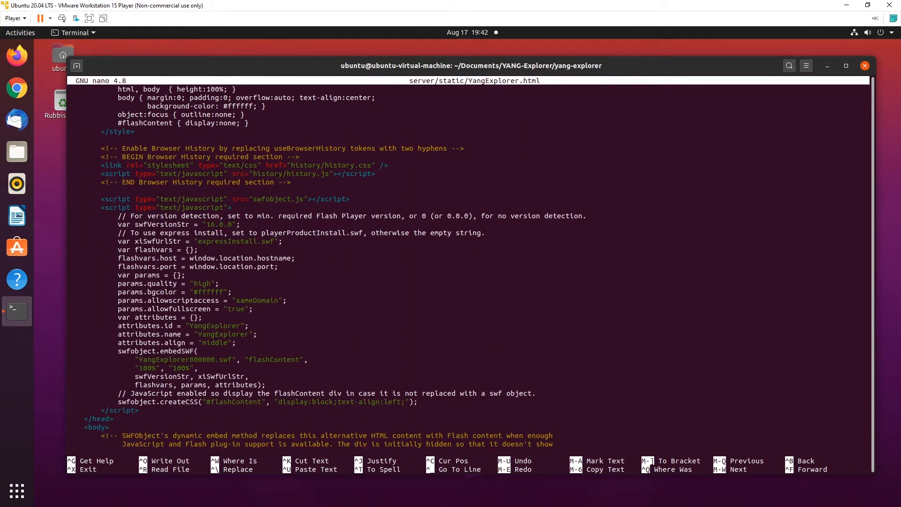
{"action": "key", "text": "BackSpace"}
{"action": "key", "text": "BackSpace"}
{"action": "key", "text": "BackSpace"}
{"action": "key", "text": "BackSpace"}
{"action": "key", "text": "BackSpace"}
{"action": "key", "text": "BackSpace"}
{"action": "key", "text": "BackSpace"}
{"action": "key", "text": "BackSpace"}
{"action": "key", "text": "BackSpace"}
{"action": "key", "text": "BackSpace"}
{"action": "key", "text": "BackSpace"}
{"action": "key", "text": "BackSpace"}
{"action": "key", "text": "BackSpace"}
{"action": "key", "text": "BackSpace"}
{"action": "key", "text": "BackSpace"}
{"action": "key", "text": "BackSpace"}
{"action": "key", "text": "BackSpace"}
{"action": "key", "text": "BackSpace"}
{"action": "key", "text": "BackSpace"}
{"action": "key", "text": "BackSpace"}
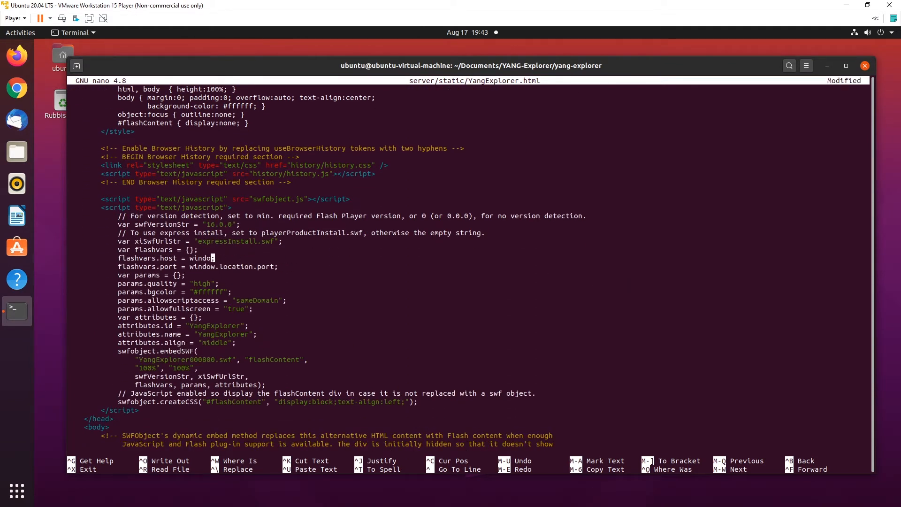
{"action": "key", "text": "BackSpace"}
{"action": "key", "text": "BackSpace"}
{"action": "right_click", "coordinate": [493, 271]}
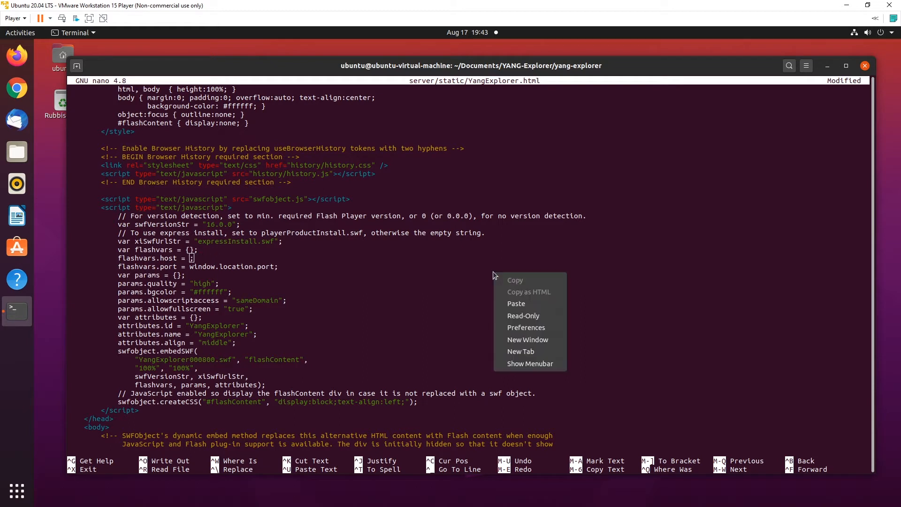
{"action": "left_click", "coordinate": [518, 299]}
{"action": "type", "text": "'"}
{"action": "key", "text": "Left"}
{"action": "key", "text": "Left"}
{"action": "key", "text": "Left"}
{"action": "key", "text": "Left"}
{"action": "key", "text": "Left"}
{"action": "key", "text": "Left"}
{"action": "key", "text": "Left"}
{"action": "key", "text": "Left"}
{"action": "key", "text": "Left"}
{"action": "key", "text": "Left"}
{"action": "key", "text": "Left"}
{"action": "key", "text": "Left"}
{"action": "key", "text": "Left"}
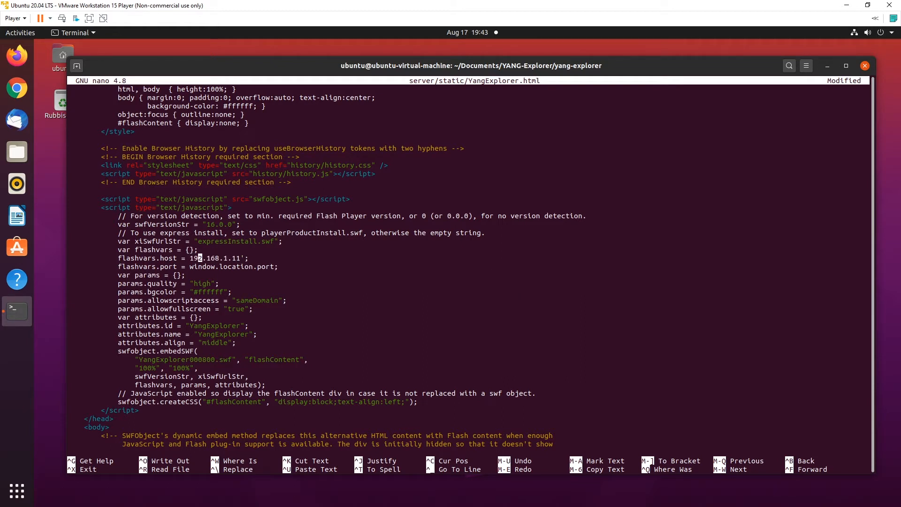
{"action": "type", "text": "'"}
- Save YangExplorer.html and exit nano
{"action": "key", "text": "ctrl+x"}
{"action": "key", "text": "y"}
{"action": "key", "text": "Return"}
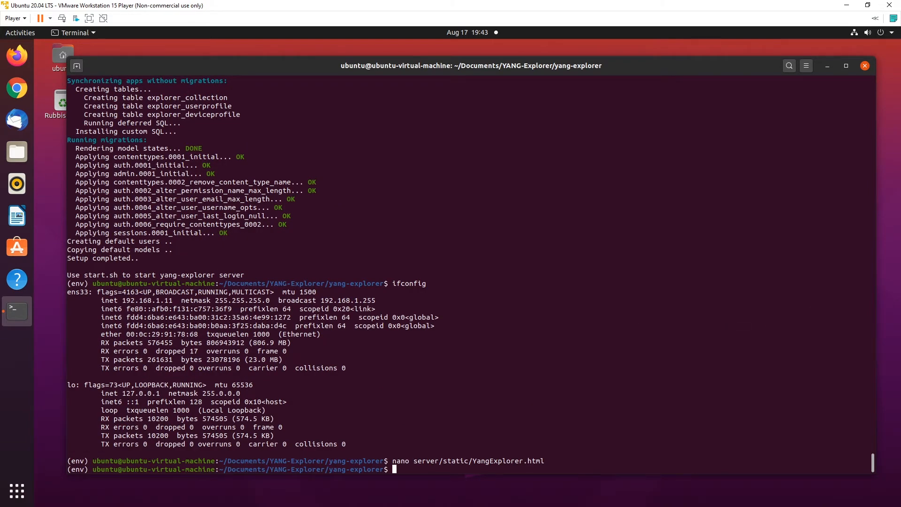
- Open start.sh in nano and change HOST from localhost to 192.168.1.11
{"action": "type", "text": "nano start.sh"}
{"action": "key", "text": "Return"}
{"action": "key", "text": "BackSpace"}
{"action": "key", "text": "BackSpace"}
{"action": "key", "text": "BackSpace"}
{"action": "key", "text": "BackSpace"}
{"action": "key", "text": "BackSpace"}
{"action": "key", "text": "BackSpace"}
{"action": "key", "text": "BackSpace"}
{"action": "key", "text": "BackSpace"}
{"action": "key", "text": "BackSpace"}
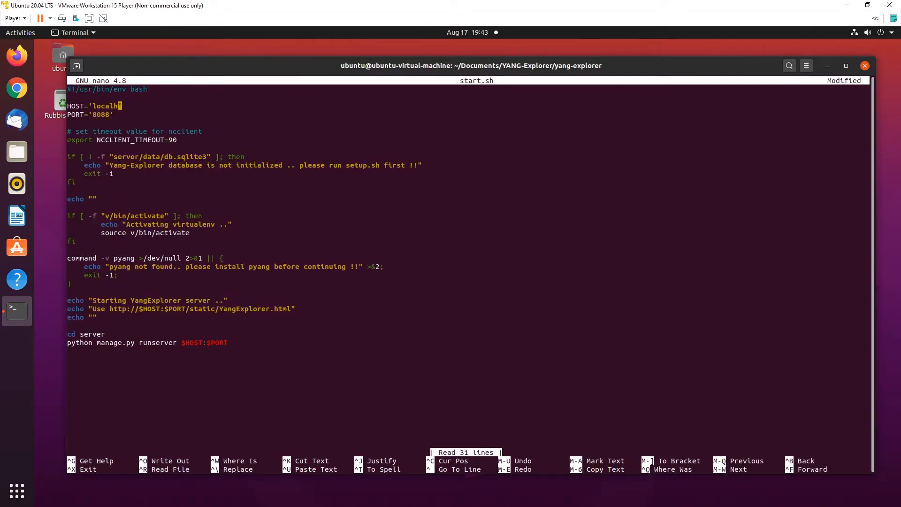
{"action": "type", "text": "192.168.1.11"}
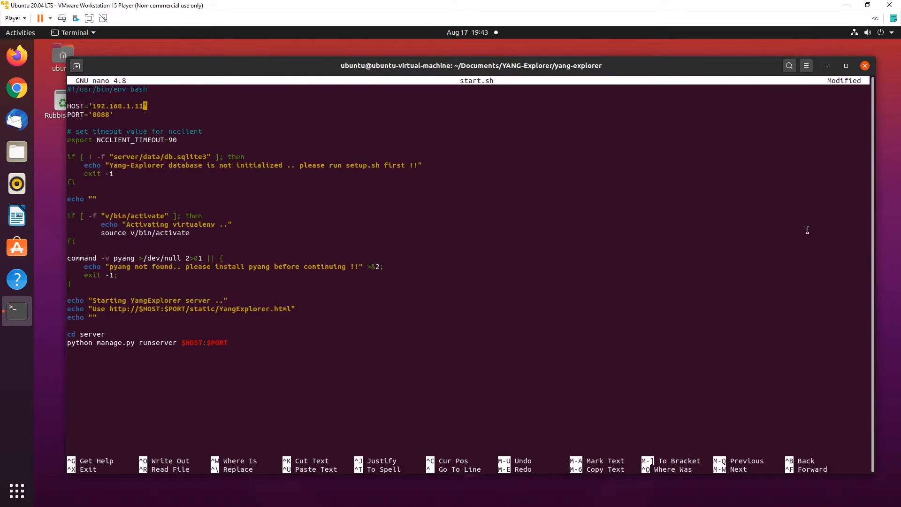
- Save start.sh and run it with sudo bash to start the server on port 8088
{"action": "key", "text": "ctrl+x"}
{"action": "key", "text": "y"}
{"action": "key", "text": "Return"}
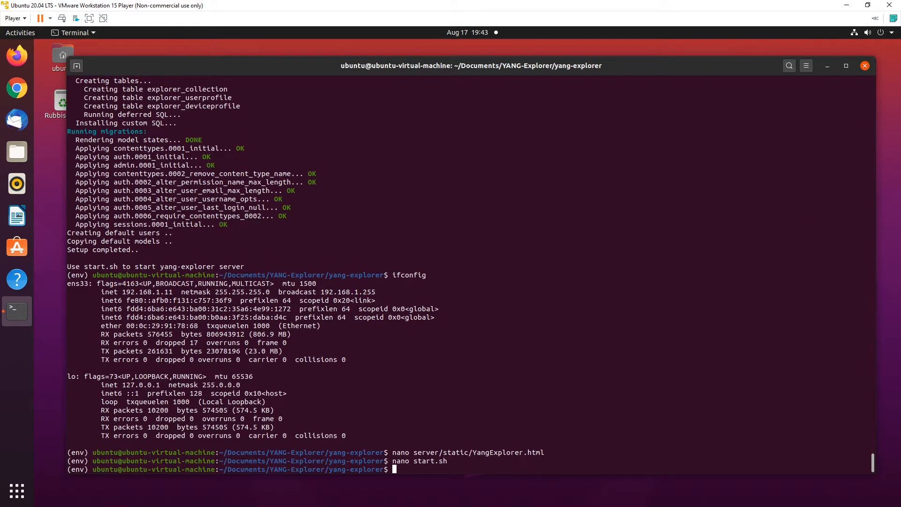
{"action": "type", "text": "sudo bash start.sh"}
{"action": "key", "text": "Return"}
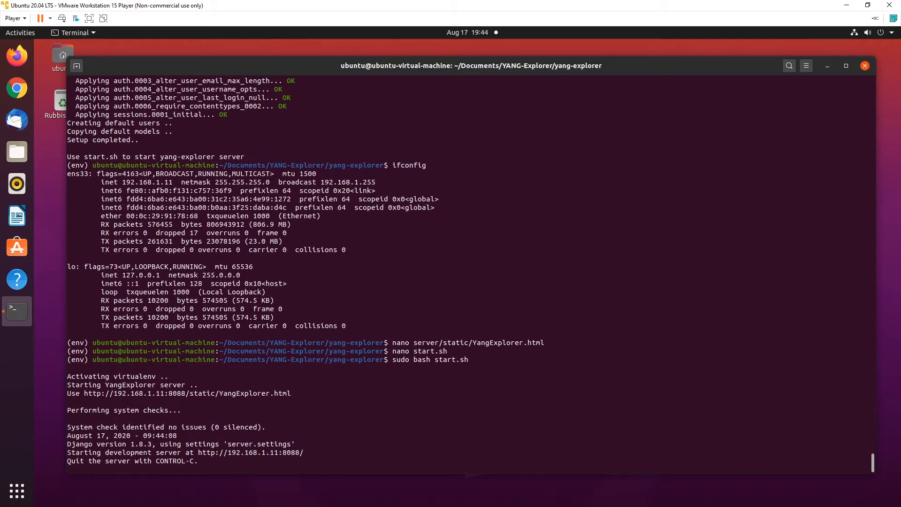
- Hide the VM, load YANG Explorer in Chrome and open the Adobe Flash Player download page alongside
{"action": "left_click", "coordinate": [846, 5]}
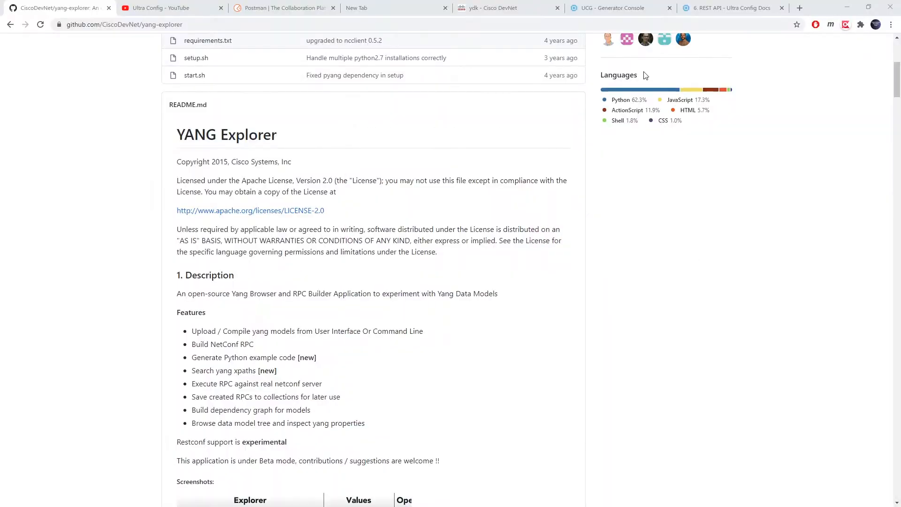
{"action": "left_click", "coordinate": [413, 5]}
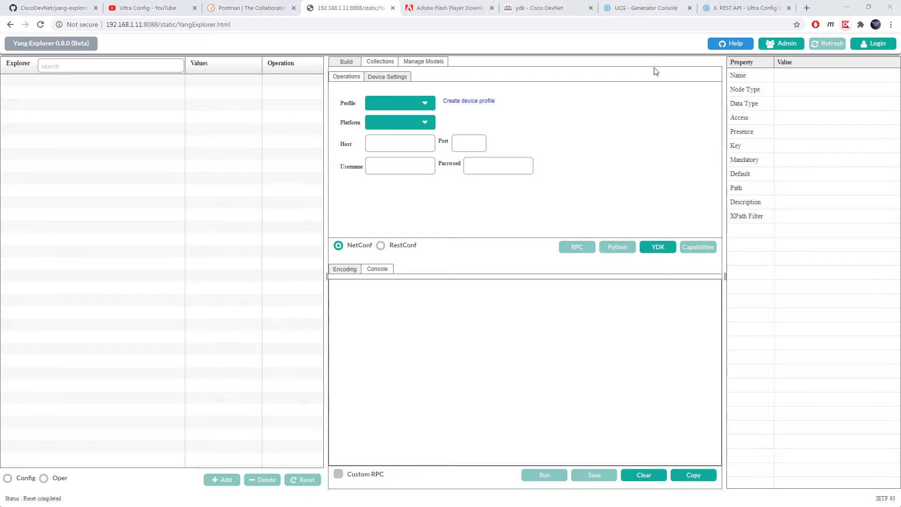
{"action": "left_click", "coordinate": [421, 12]}
{"action": "left_click", "coordinate": [162, 25]}
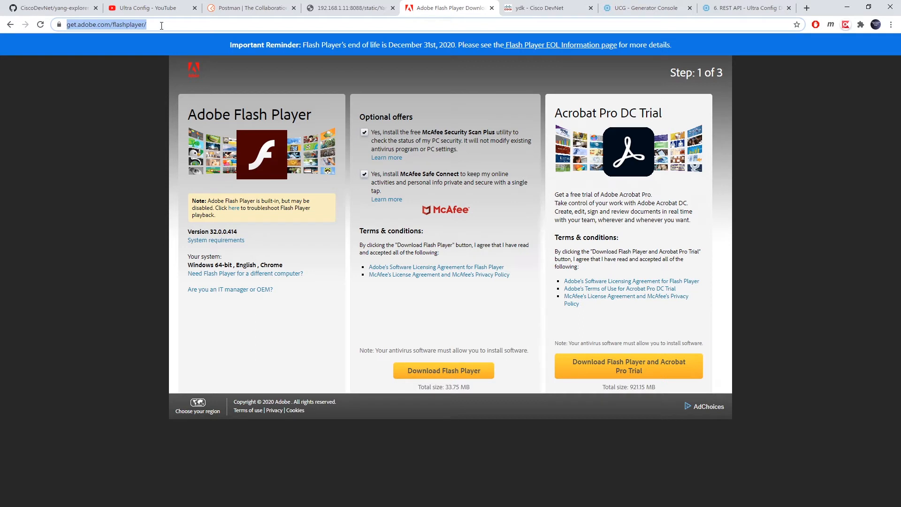
{"action": "left_click", "coordinate": [346, 5]}
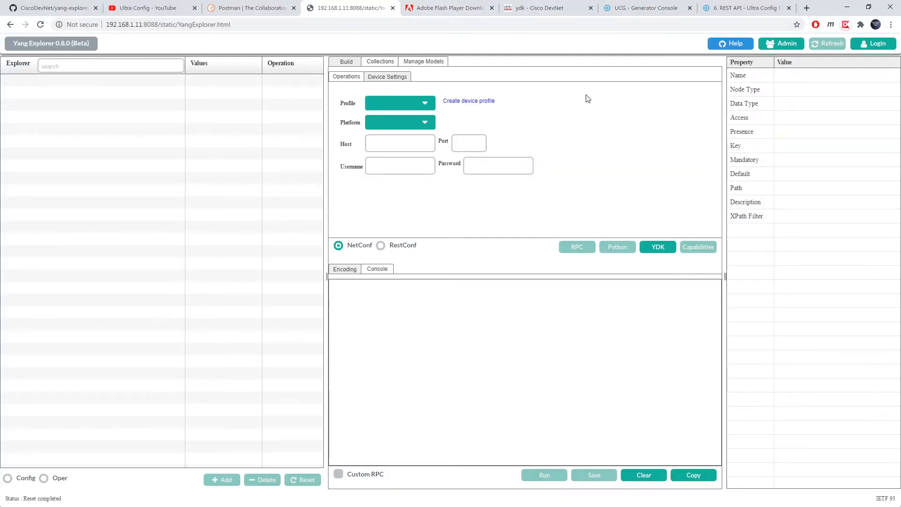
- Log into YANG Explorer as guest and open the Django Admin site
{"action": "left_click", "coordinate": [869, 45]}
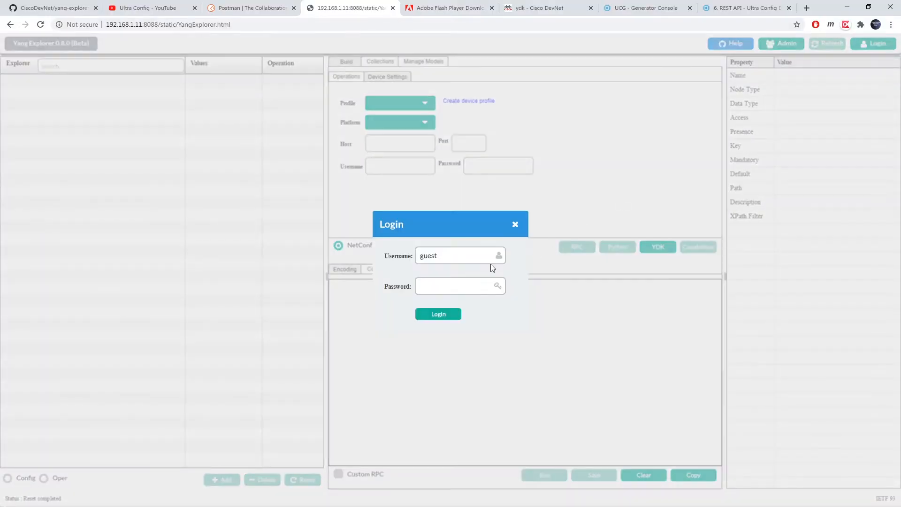
{"action": "left_click", "coordinate": [450, 285]}
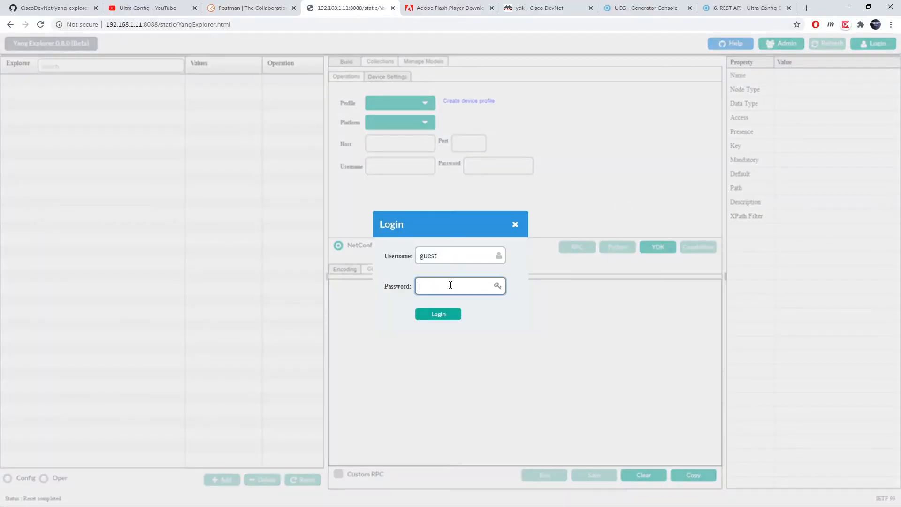
{"action": "left_click", "coordinate": [439, 314]}
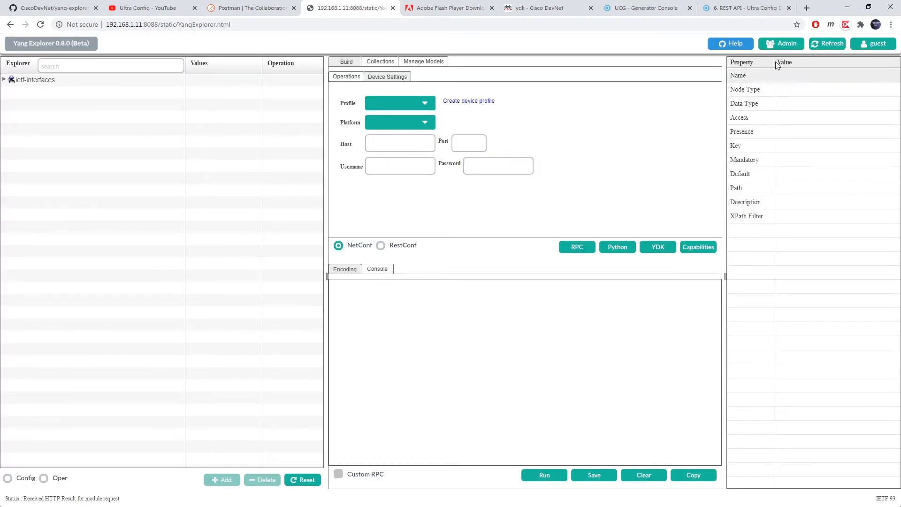
{"action": "left_click", "coordinate": [783, 44]}
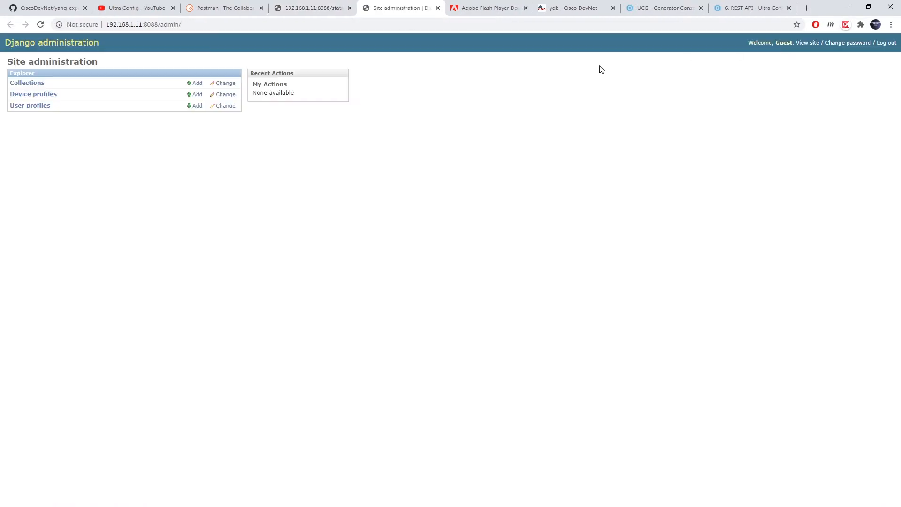
- Start adding a user profile in Django admin, view the User list, then close the tab
{"action": "left_click", "coordinate": [199, 107]}
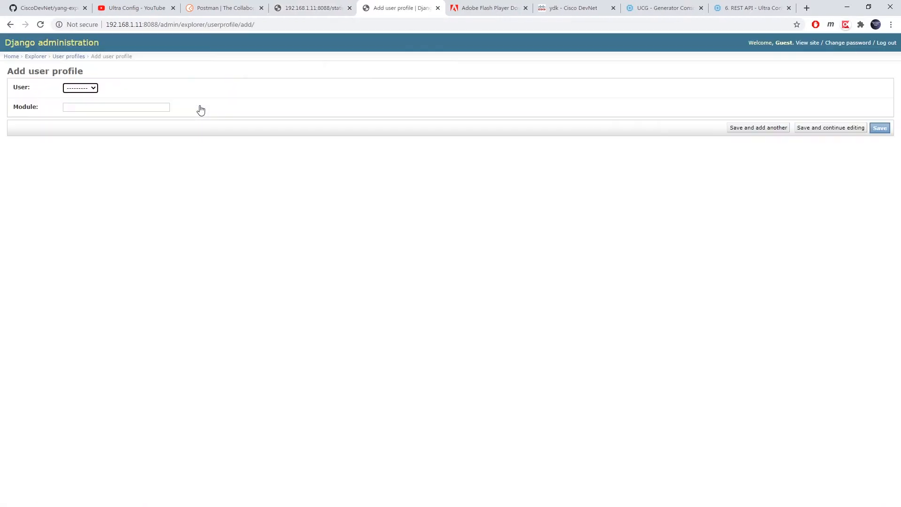
{"action": "left_click", "coordinate": [94, 89]}
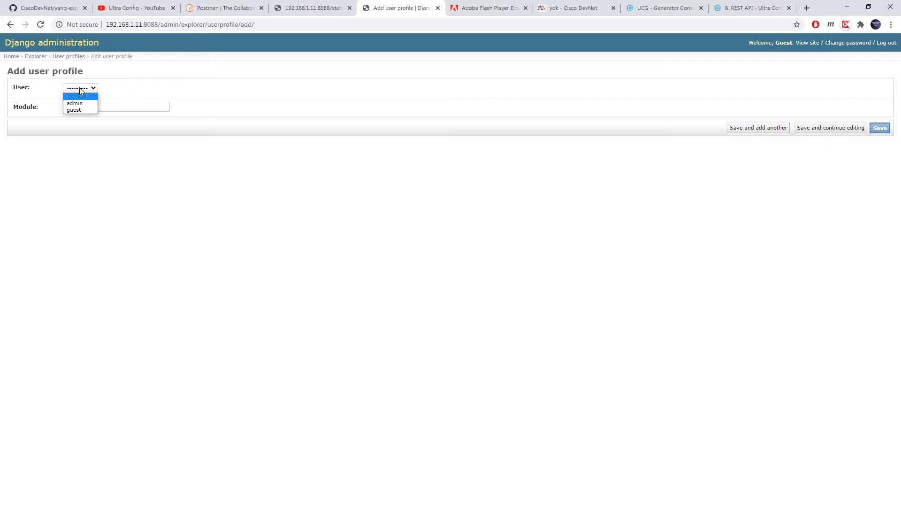
{"action": "left_click", "coordinate": [438, 8]}
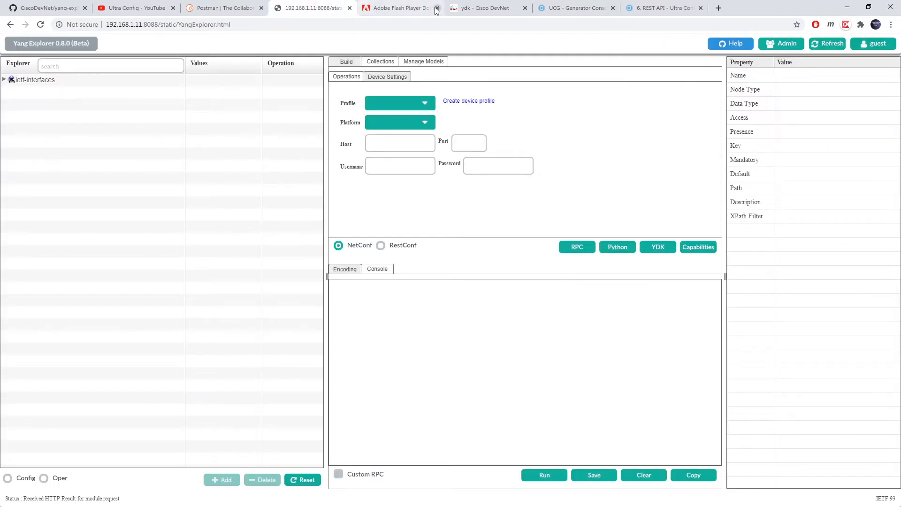
- Expand ietf-interfaces down to the interface list and the interfaces-state container
{"action": "left_click", "coordinate": [4, 79]}
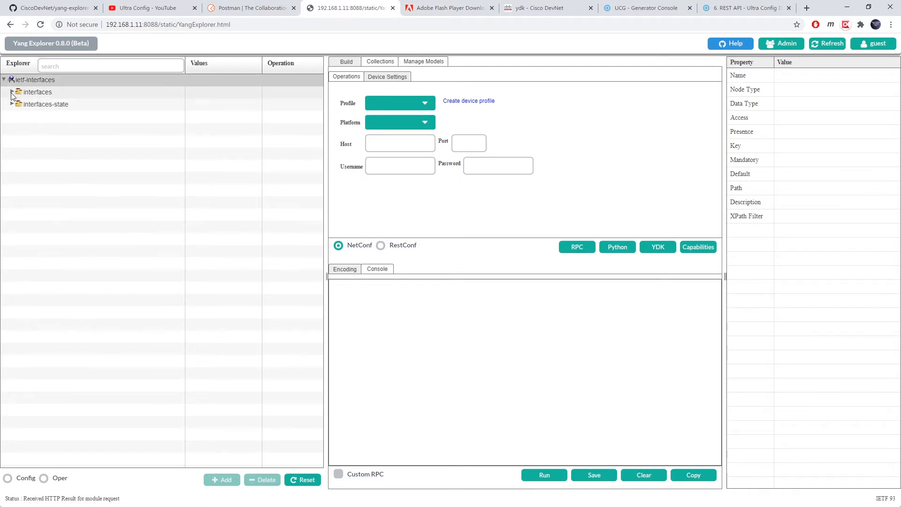
{"action": "left_click", "coordinate": [11, 91]}
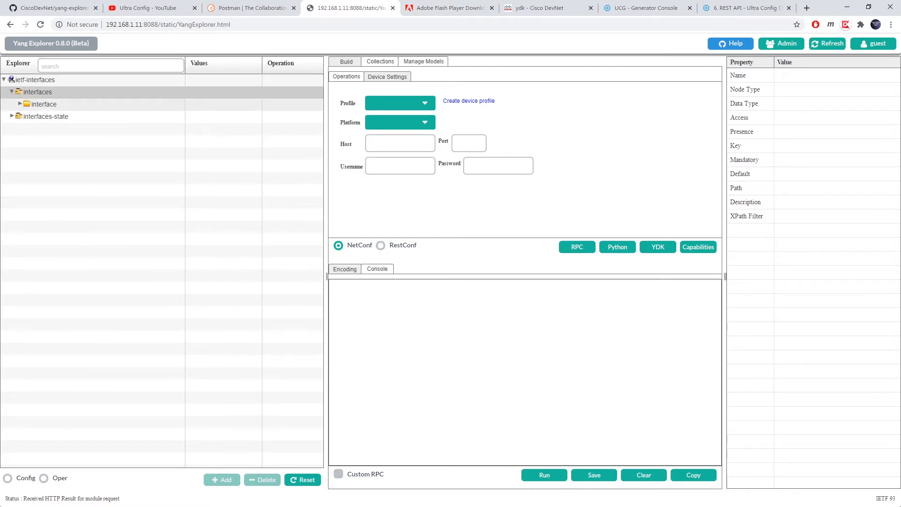
{"action": "left_click", "coordinate": [19, 104]}
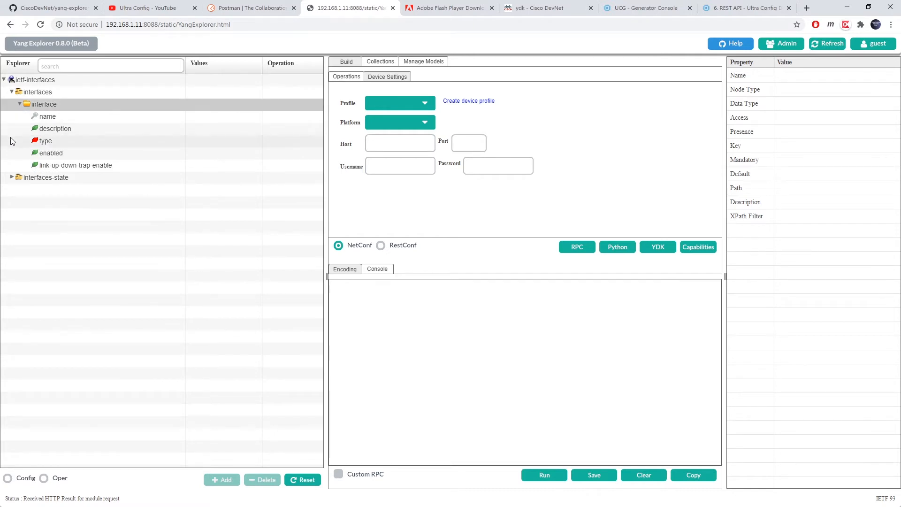
{"action": "left_click", "coordinate": [20, 104]}
{"action": "left_click", "coordinate": [19, 104]}
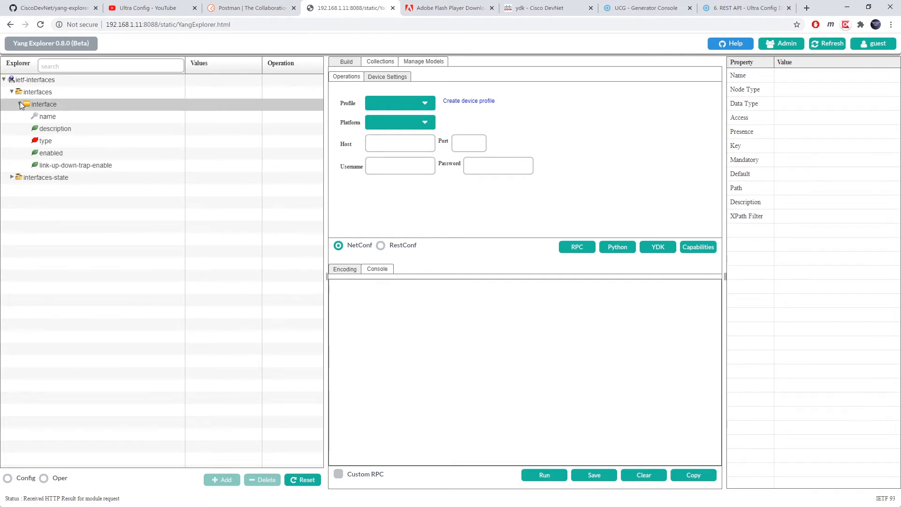
{"action": "left_click", "coordinate": [12, 178]}
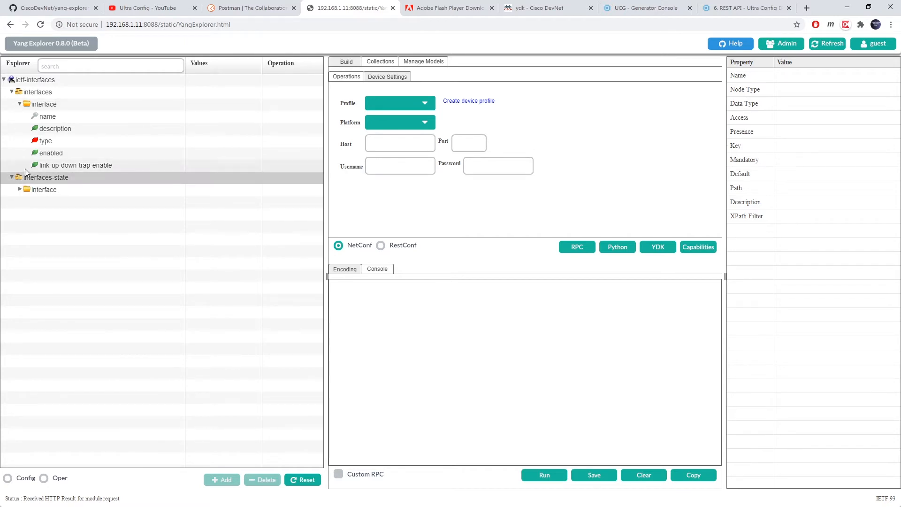
- Show the enabled leaf's properties (boolean, read-write, default true) and inspect its XPath filter
{"action": "left_click", "coordinate": [60, 154]}
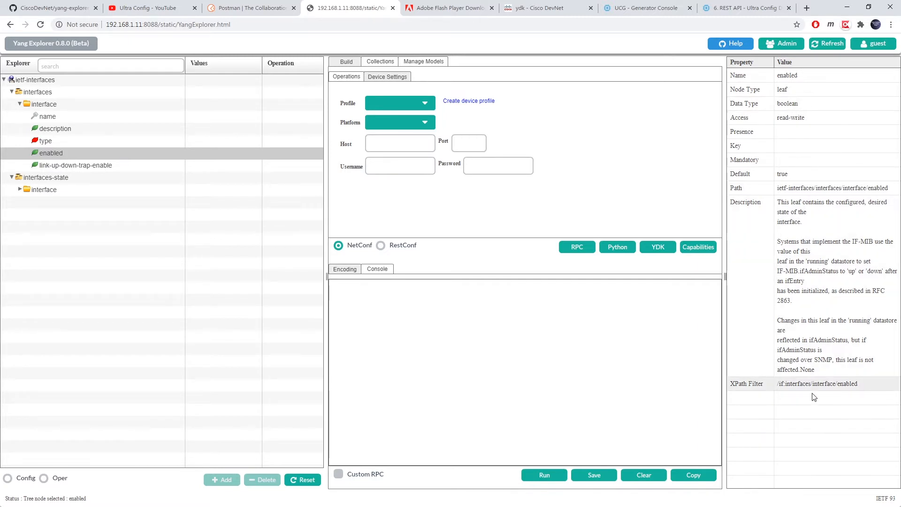
{"action": "left_click", "coordinate": [784, 383]}
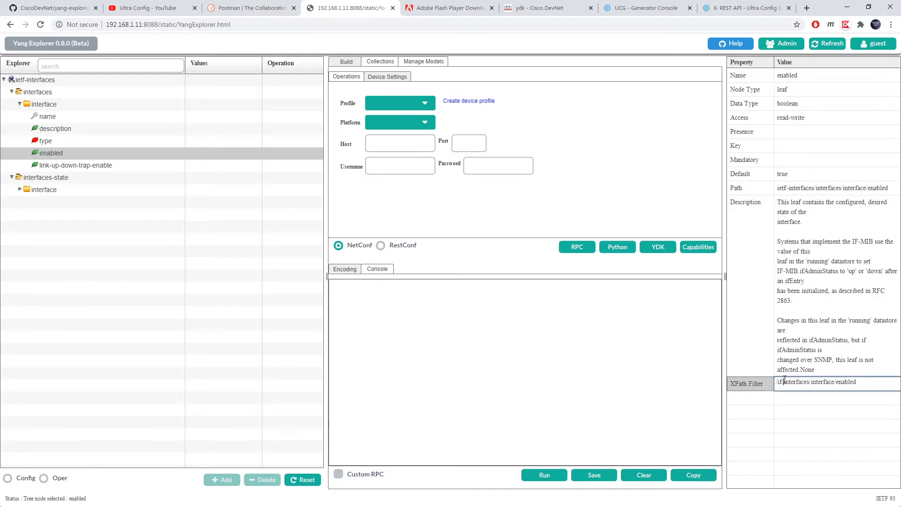
{"action": "left_click", "coordinate": [861, 375]}
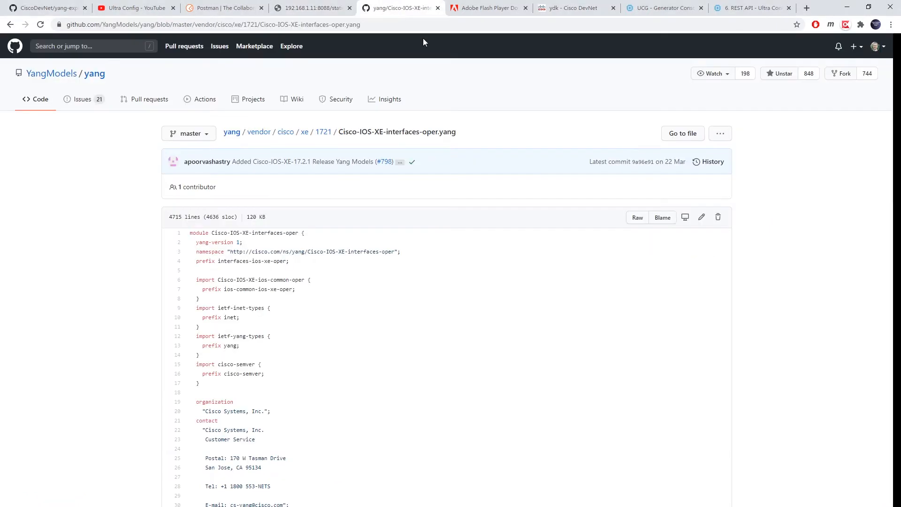
- Open the YangModels/yang repository page on GitHub and copy its URL
{"action": "scroll", "coordinate": [487, 192], "scroll_direction": "down", "scroll_amount": 2}
{"action": "scroll", "coordinate": [487, 193], "scroll_direction": "down", "scroll_amount": 5}
{"action": "scroll", "coordinate": [487, 192], "scroll_direction": "up", "scroll_amount": 7}
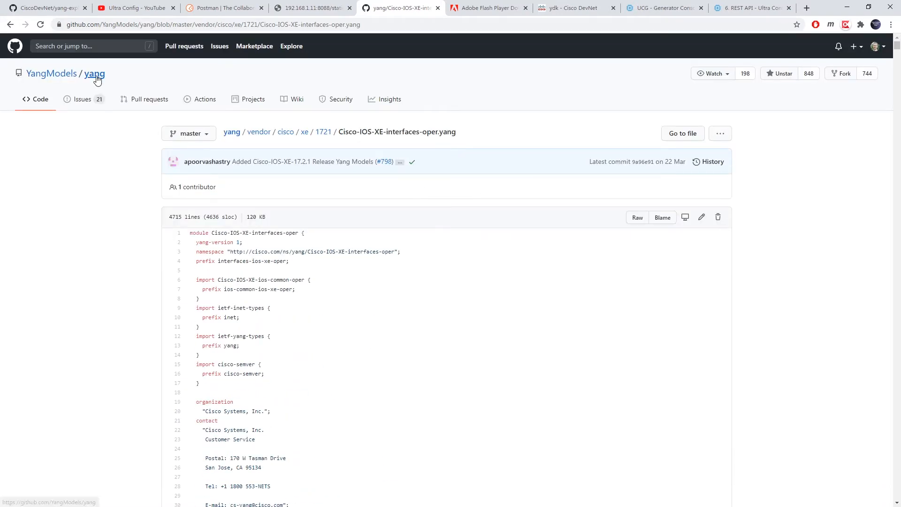
{"action": "left_click", "coordinate": [95, 74]}
{"action": "left_click", "coordinate": [222, 25]}
{"action": "key", "text": "ctrl+c"}
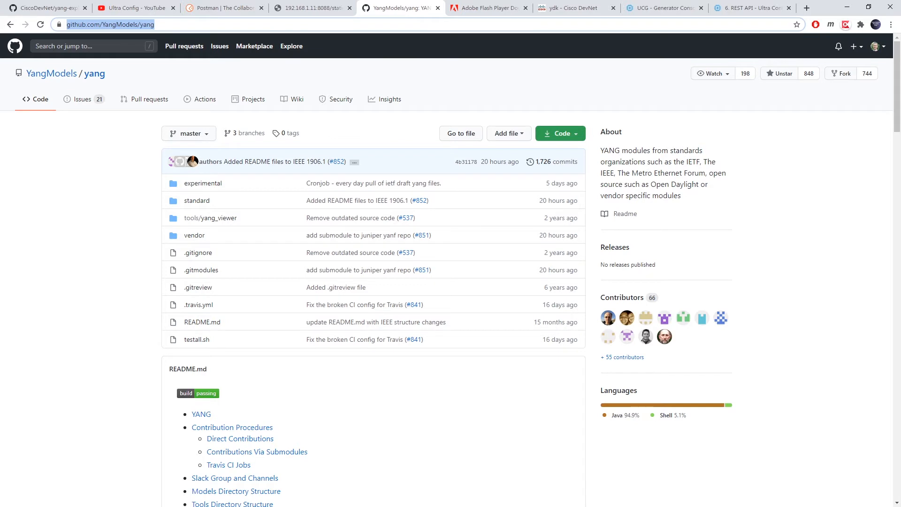
- Run git clone with the copied URL into the yang-explorer-tutorial folder, then return to YANG Explorer
{"action": "key", "text": "alt+Tab"}
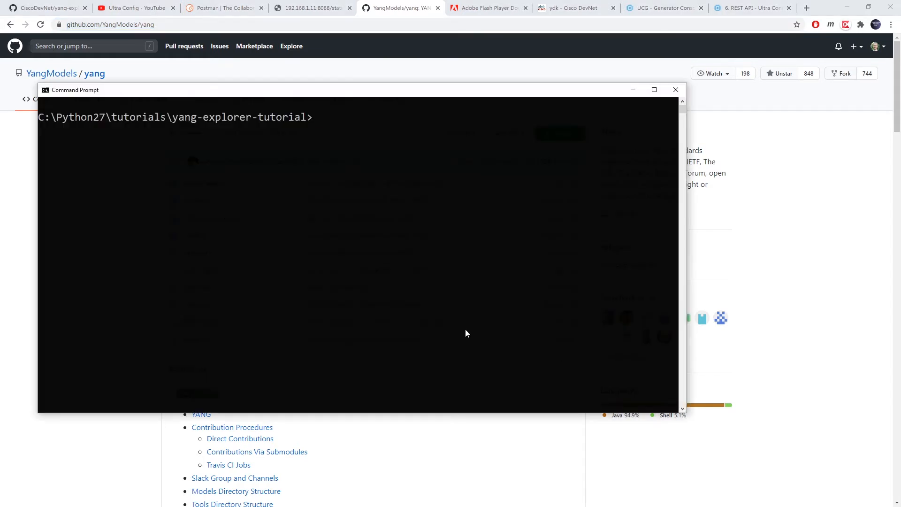
{"action": "type", "text": "git clone"}
{"action": "right_click", "coordinate": [372, 225]}
{"action": "key", "text": "Return"}
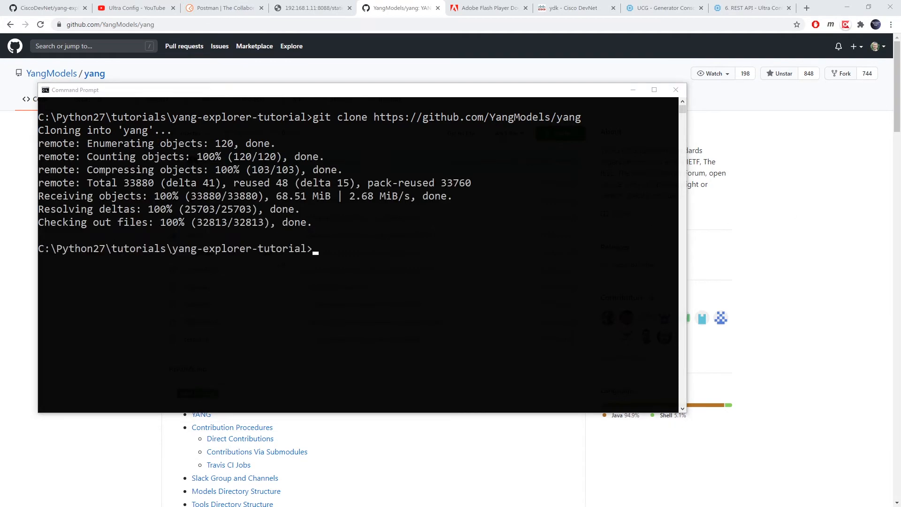
{"action": "left_click", "coordinate": [311, 8]}
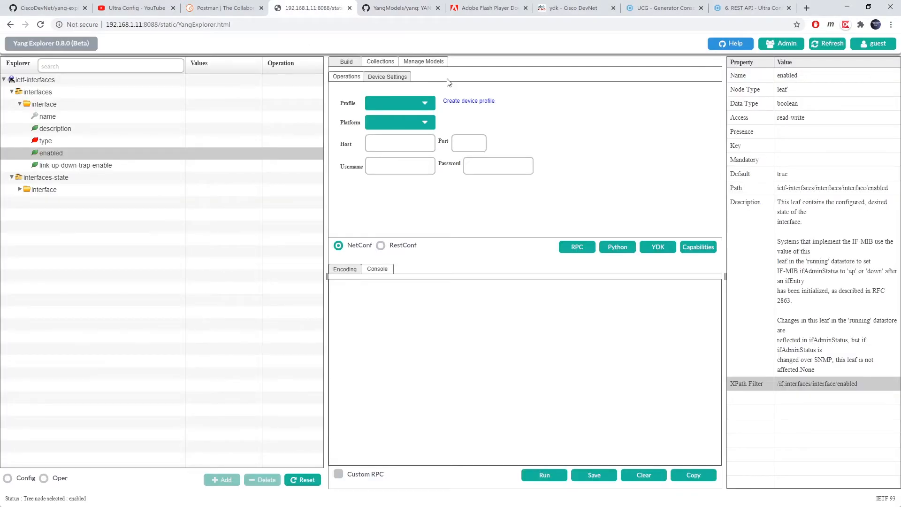
- Open the Upload Yang form and pick Cisco-IOS-XE-interfaces-oper.yang in the file browser
{"action": "left_click", "coordinate": [427, 57]}
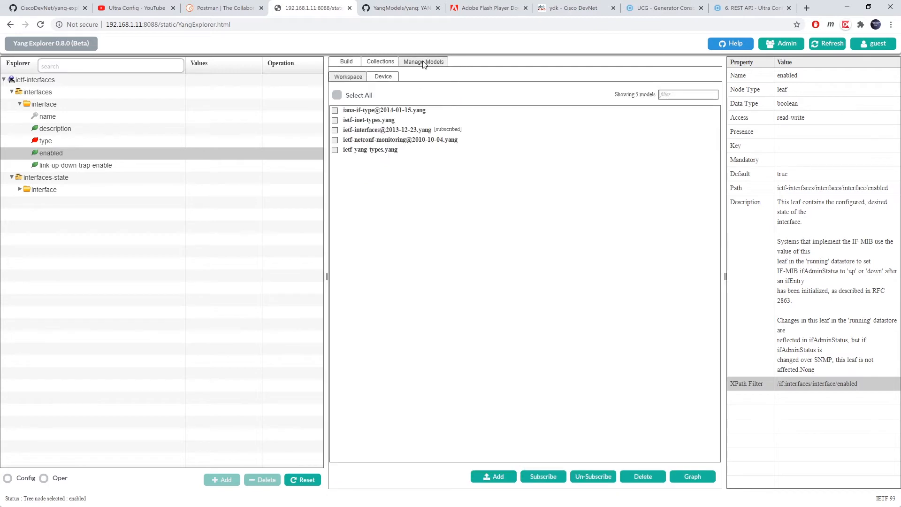
{"action": "left_click", "coordinate": [488, 477]}
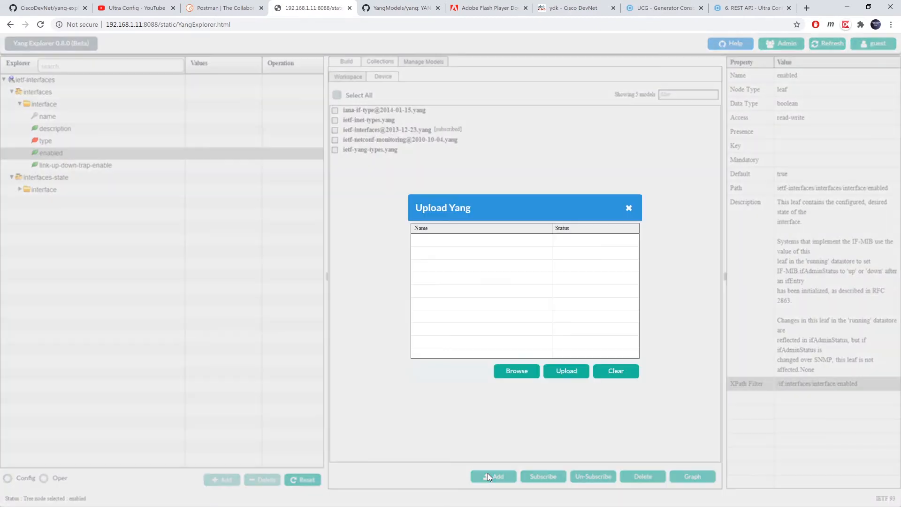
{"action": "left_click", "coordinate": [508, 371]}
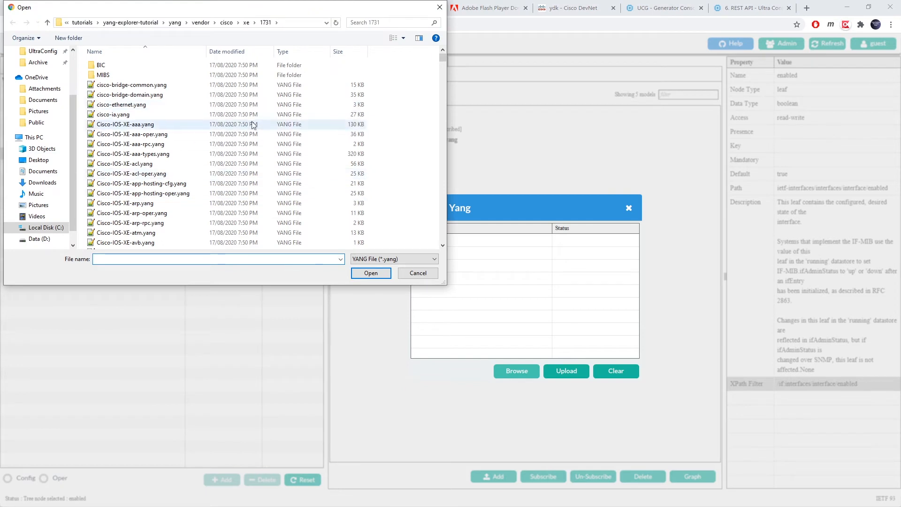
{"action": "scroll", "coordinate": [234, 174], "scroll_direction": "down", "scroll_amount": 4}
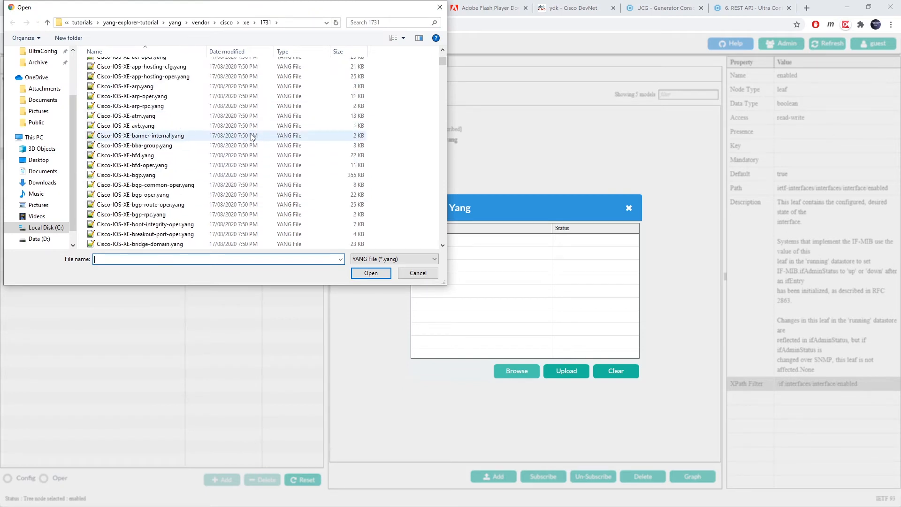
{"action": "scroll", "coordinate": [250, 134], "scroll_direction": "down", "scroll_amount": 15}
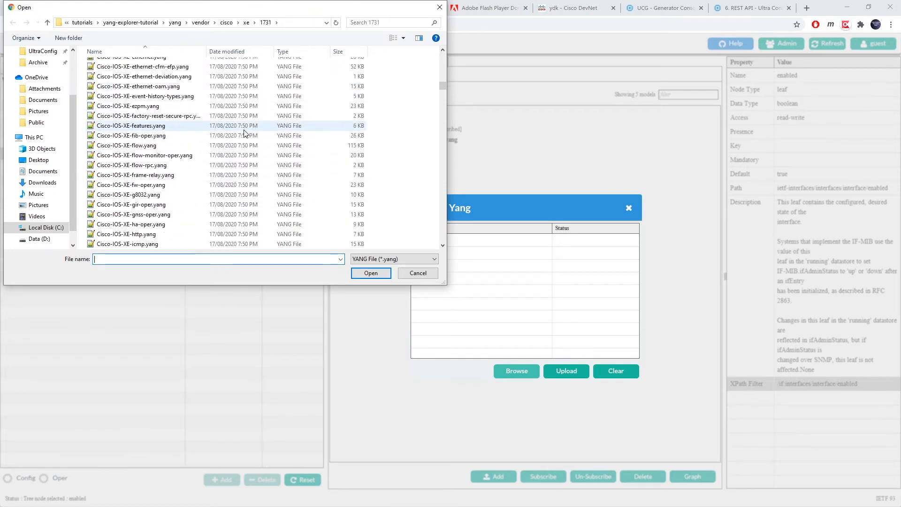
{"action": "scroll", "coordinate": [244, 134], "scroll_direction": "down", "scroll_amount": 8}
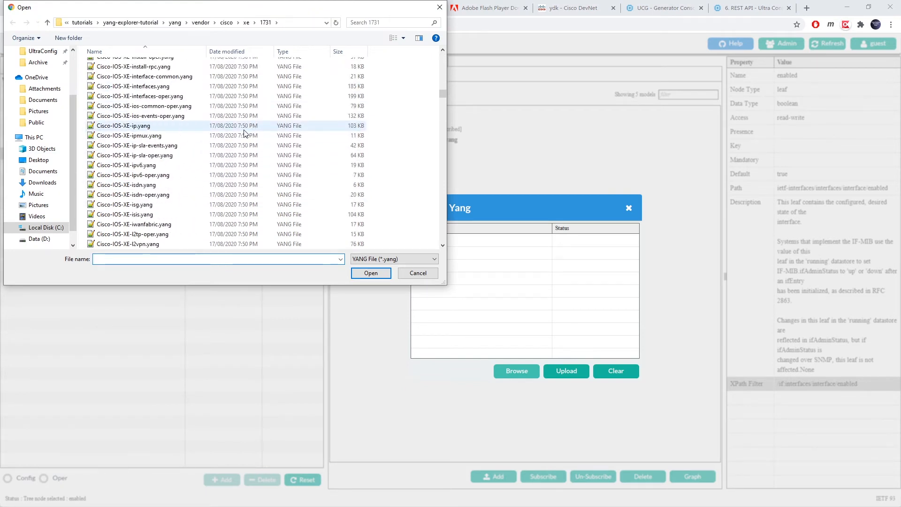
{"action": "left_click", "coordinate": [185, 100]}
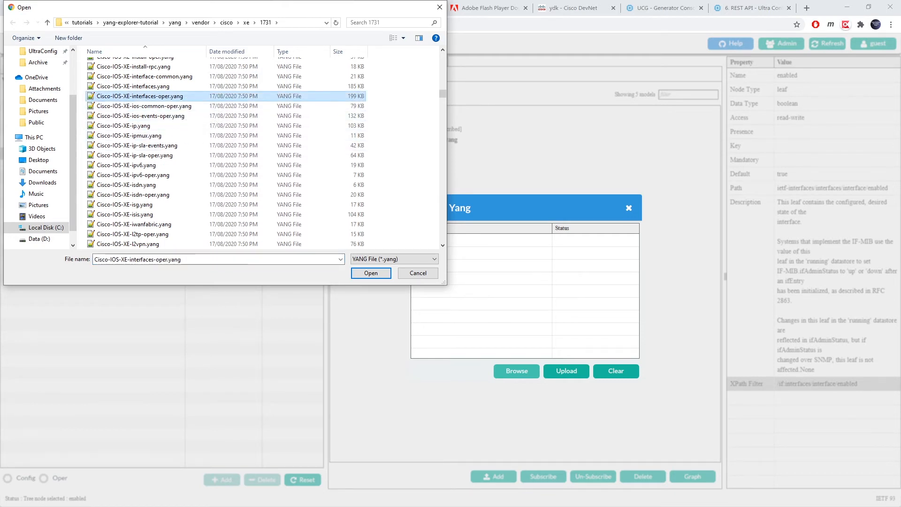
{"action": "key", "text": "Return"}
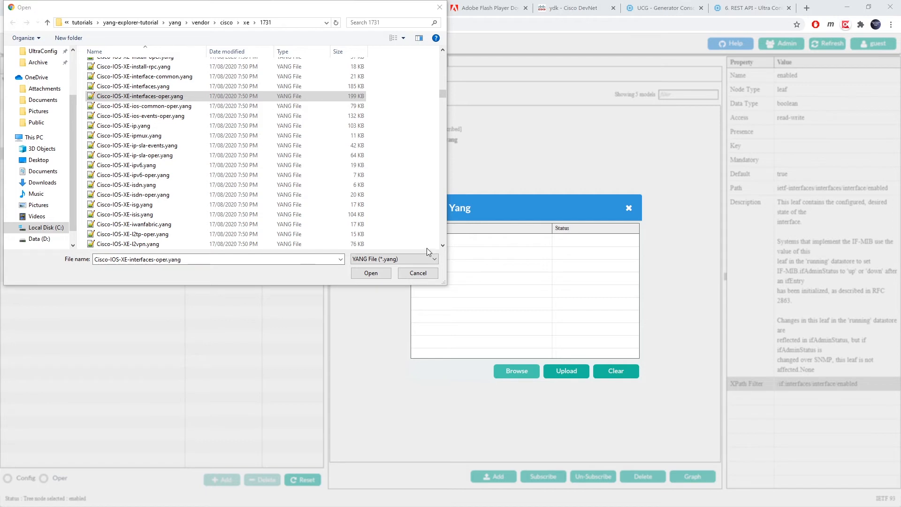
- Paste the dependent .yang file names into File name and add all seven files as Ready
{"action": "left_click_drag", "start_coordinate": [156, 259], "coordinate": [83, 257]}
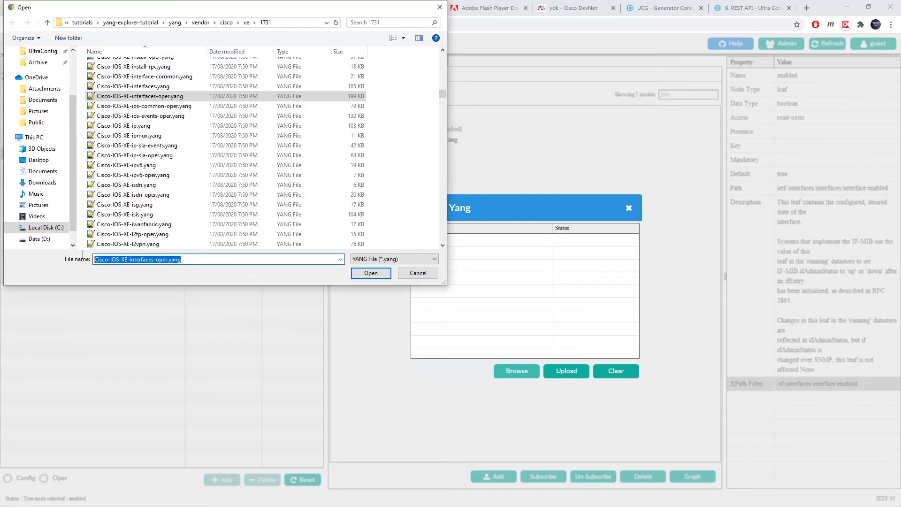
{"action": "key", "text": "ctrl+v"}
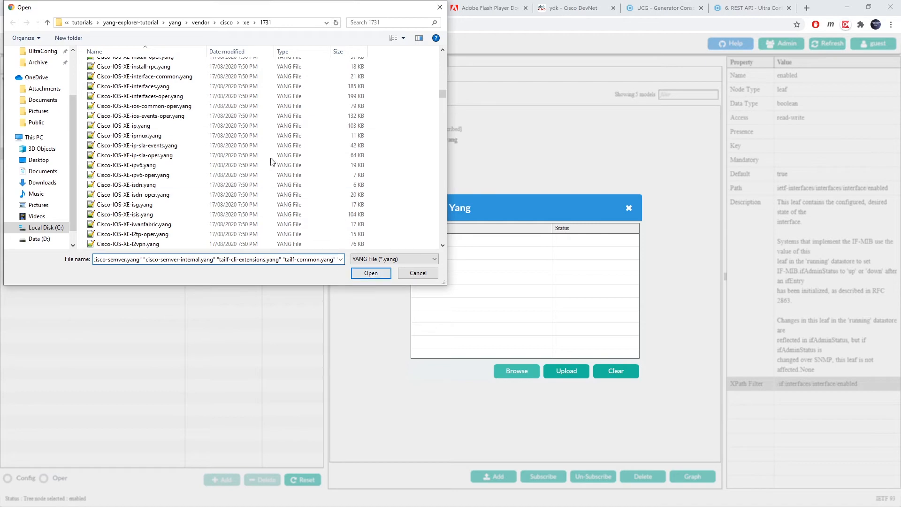
{"action": "scroll", "coordinate": [272, 159], "scroll_direction": "down", "scroll_amount": 8}
{"action": "left_click", "coordinate": [371, 274]}
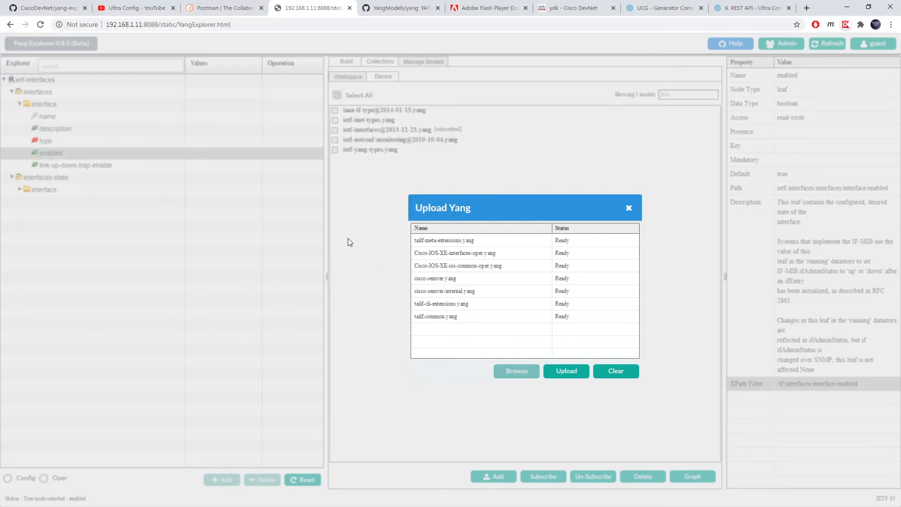
- Upload the seven Ready files so they compile and the Device list shows 12 models
{"action": "left_click", "coordinate": [550, 370]}
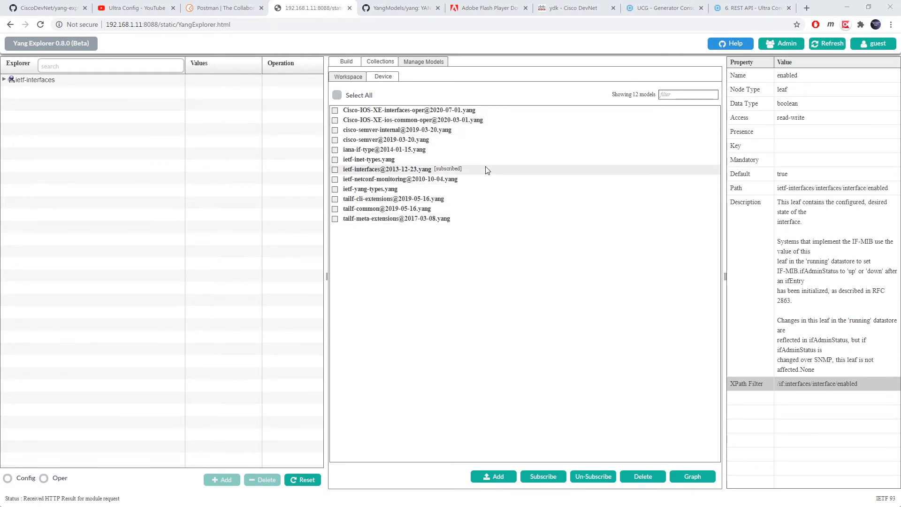
- Subscribe to the Cisco-IOS-XE-ios-common-oper model
{"action": "left_click", "coordinate": [334, 120]}
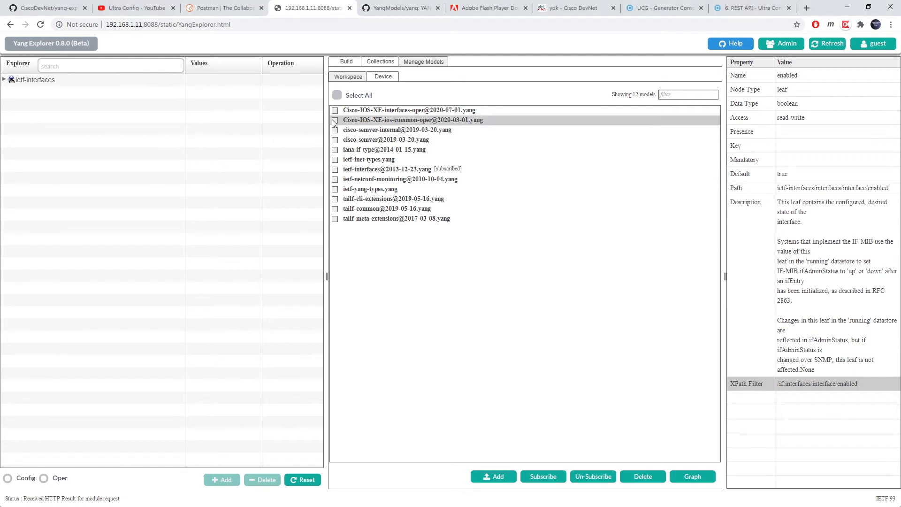
{"action": "left_click", "coordinate": [552, 476]}
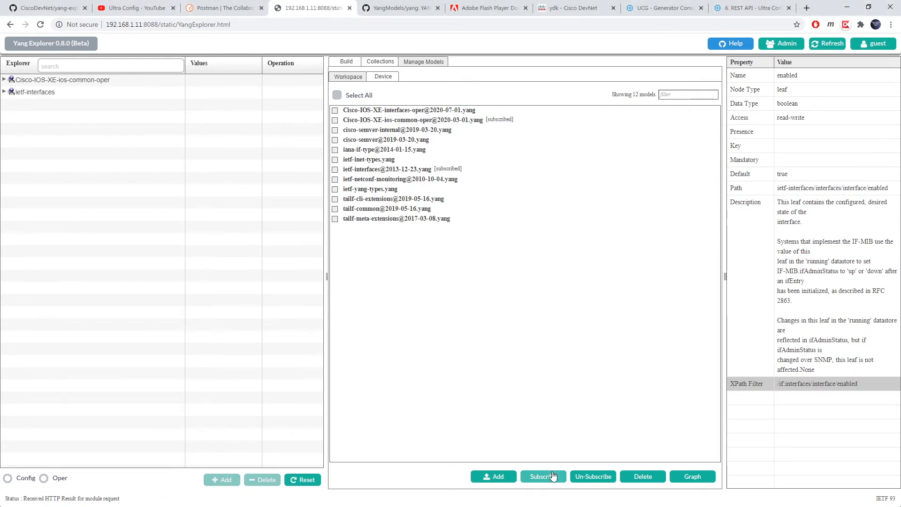
{"action": "left_click", "coordinate": [5, 80]}
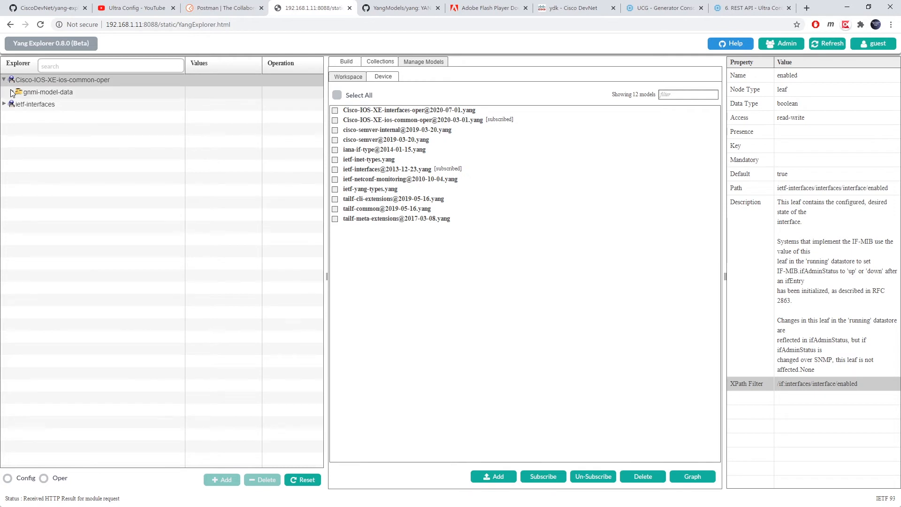
{"action": "left_click", "coordinate": [4, 80]}
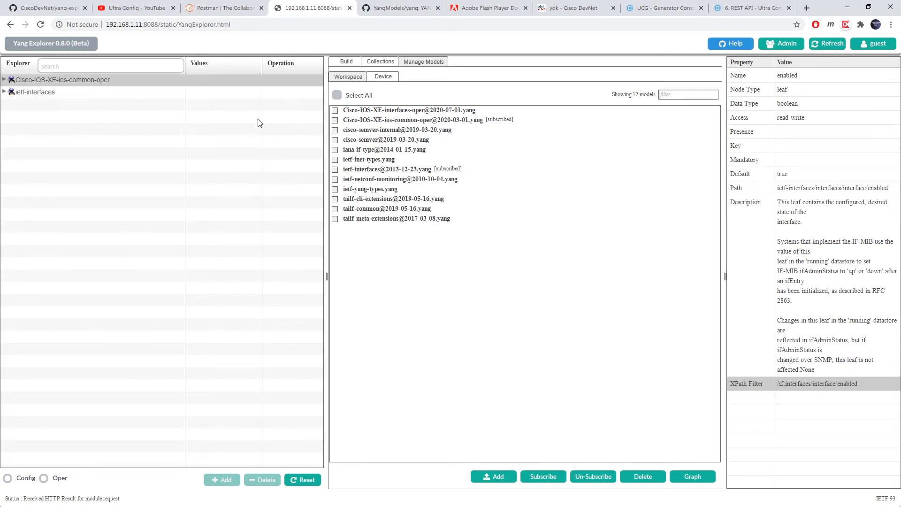
- Subscribe to Cisco-IOS-XE-interfaces-oper and expand interfaces > interface to show its leaves
{"action": "left_click", "coordinate": [335, 110]}
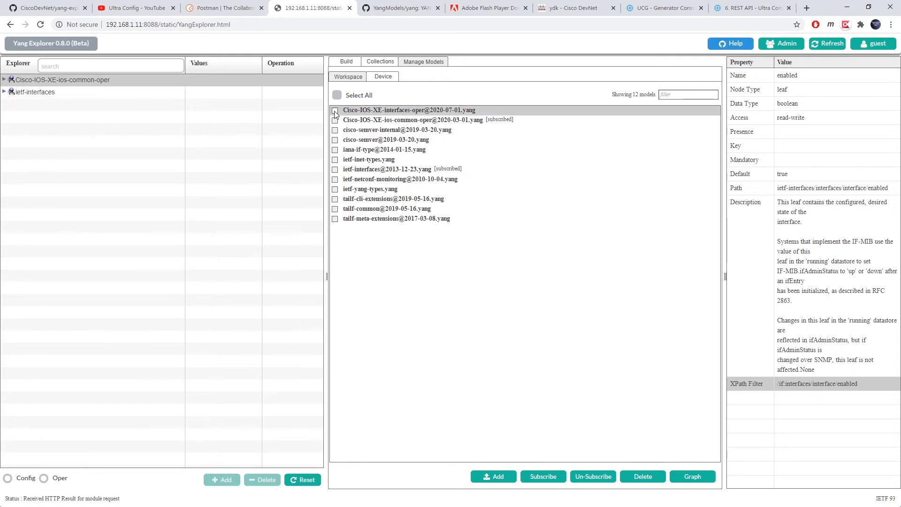
{"action": "left_click", "coordinate": [543, 475]}
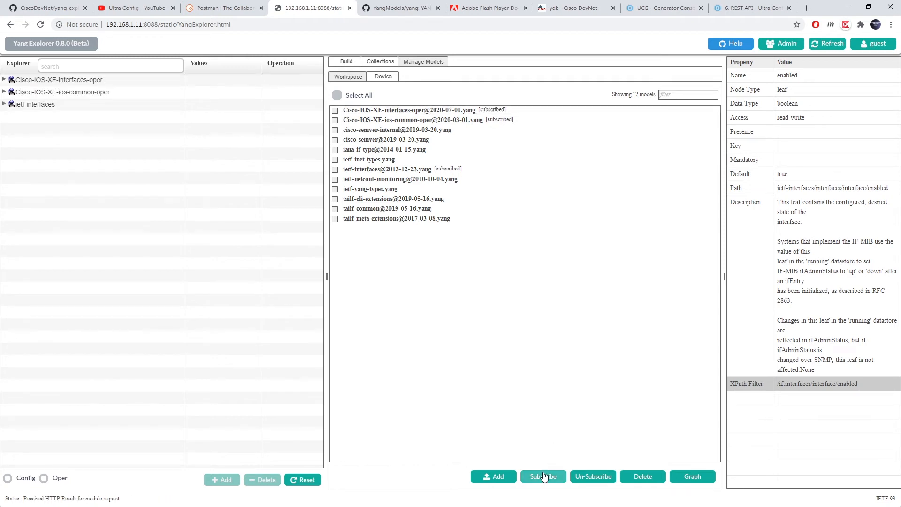
{"action": "left_click", "coordinate": [4, 79]}
{"action": "left_click", "coordinate": [6, 80]}
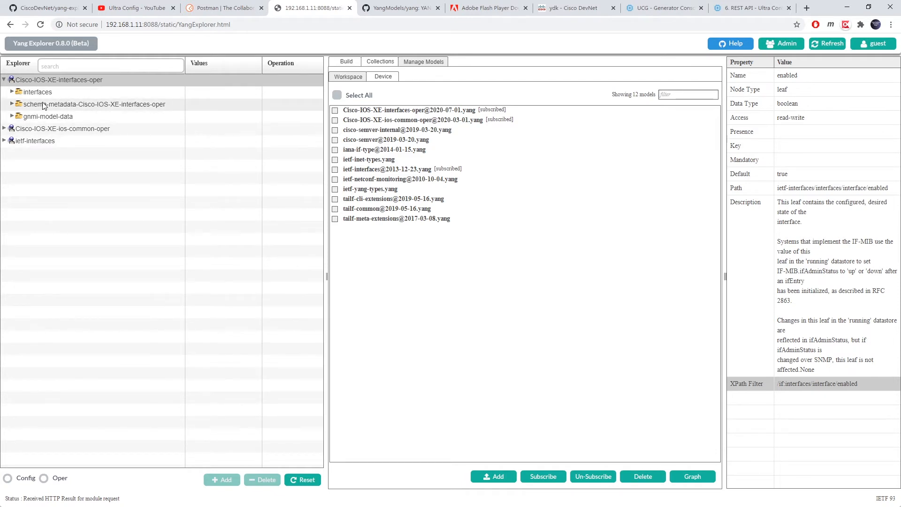
{"action": "left_click", "coordinate": [12, 92]}
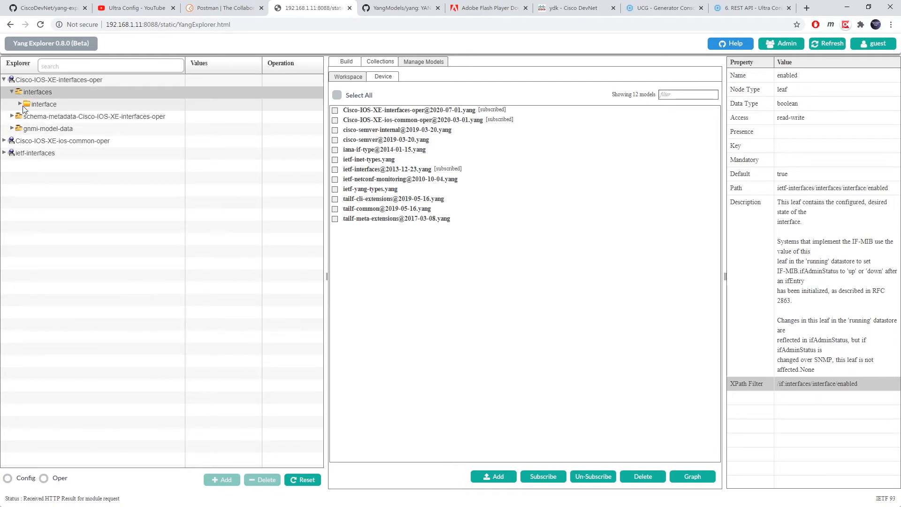
{"action": "left_click", "coordinate": [20, 105]}
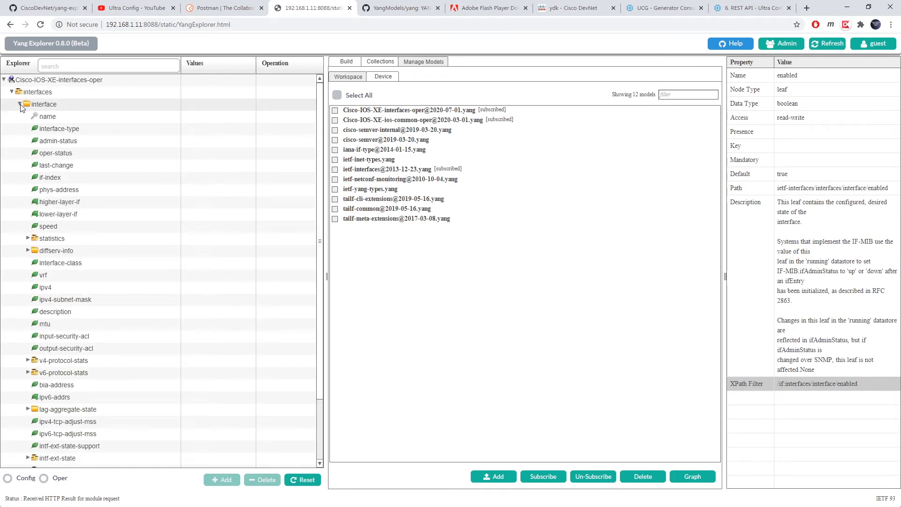
- Set device platform csr, host 192.168.1.10, port 830, and fill in the username and password
{"action": "left_click", "coordinate": [335, 65]}
{"action": "left_click", "coordinate": [397, 123]}
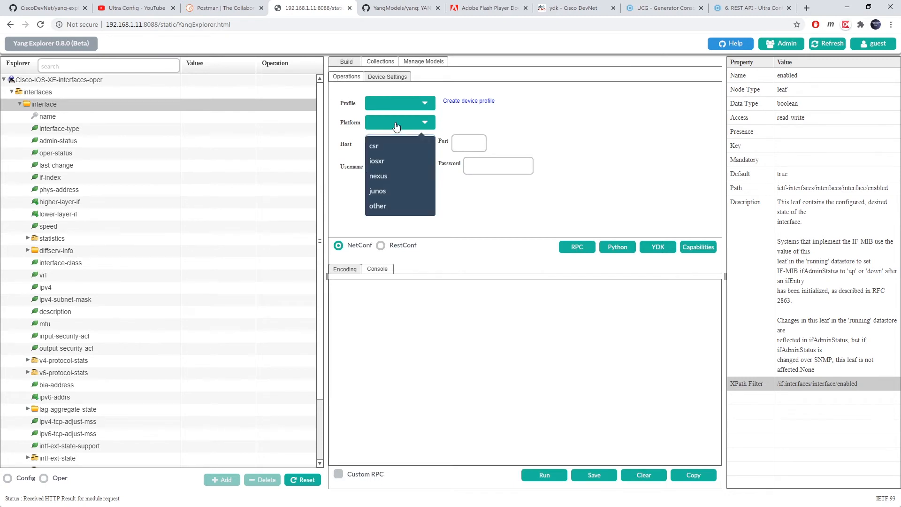
{"action": "left_click", "coordinate": [382, 146]}
{"action": "left_click", "coordinate": [383, 145]}
{"action": "type", "text": "1"}
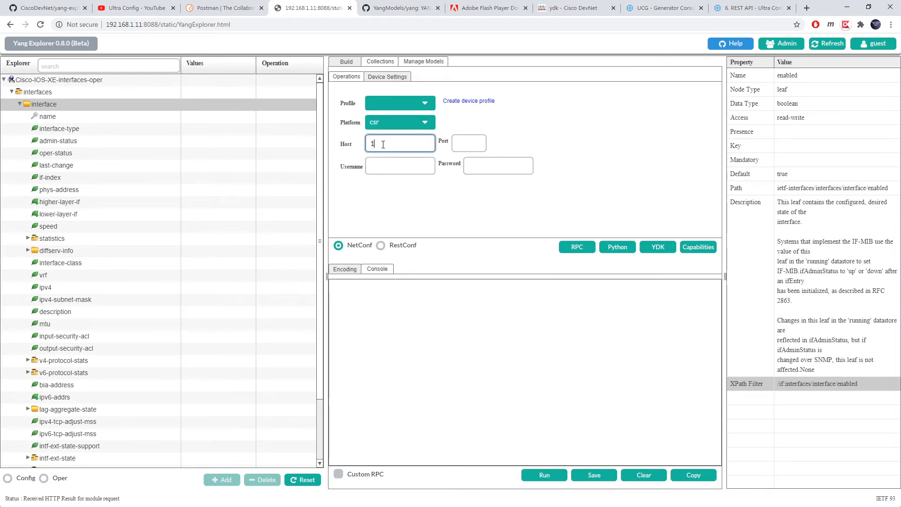
{"action": "type", "text": "92.168.1.10"}
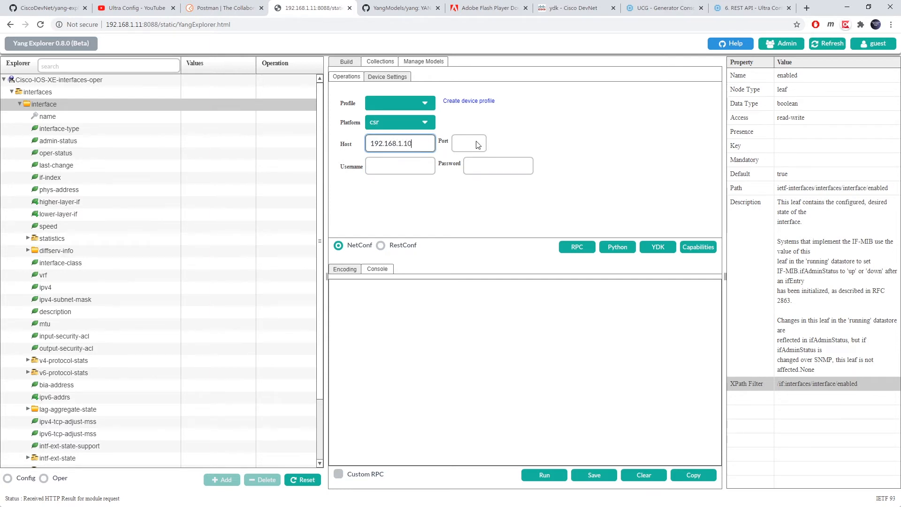
{"action": "left_click", "coordinate": [408, 169]}
{"action": "type", "text": "admin"}
{"action": "key", "text": "Tab"}
{"action": "type", "text": "admin"}
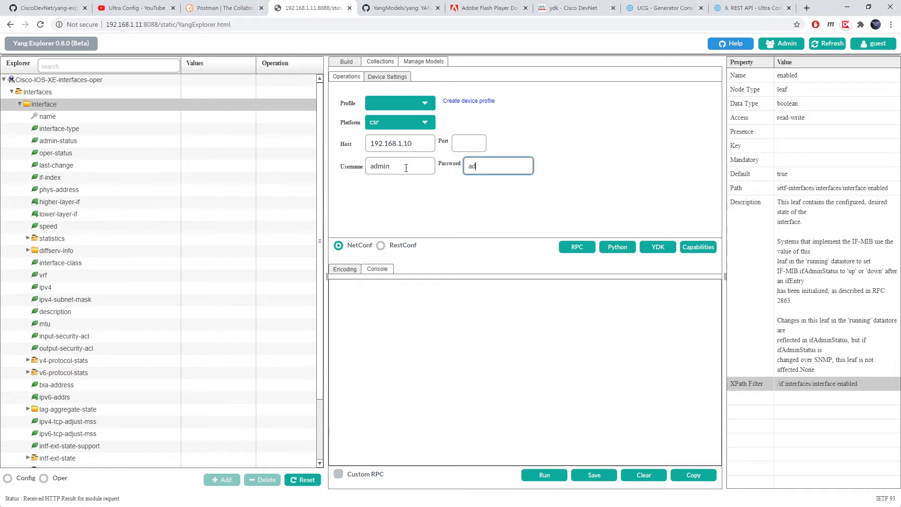
{"action": "left_click", "coordinate": [458, 143]}
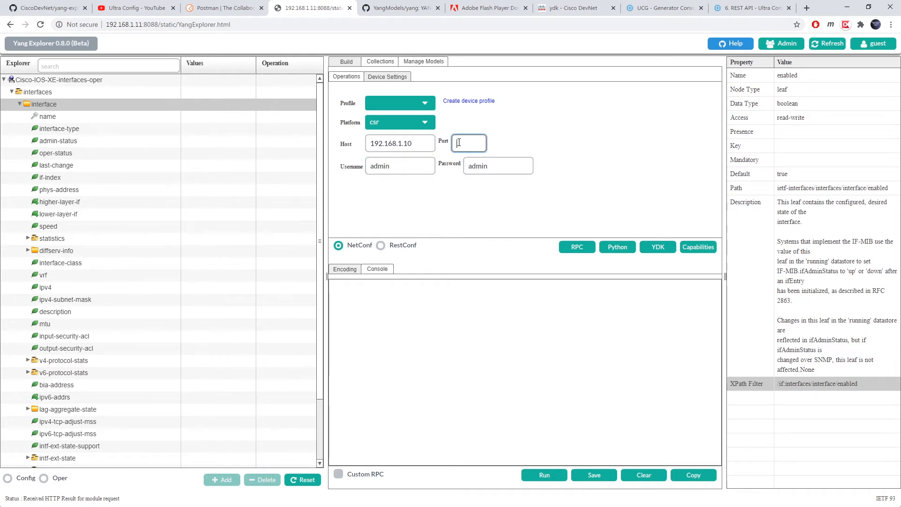
{"action": "type", "text": "830"}
{"action": "left_click", "coordinate": [548, 146]}
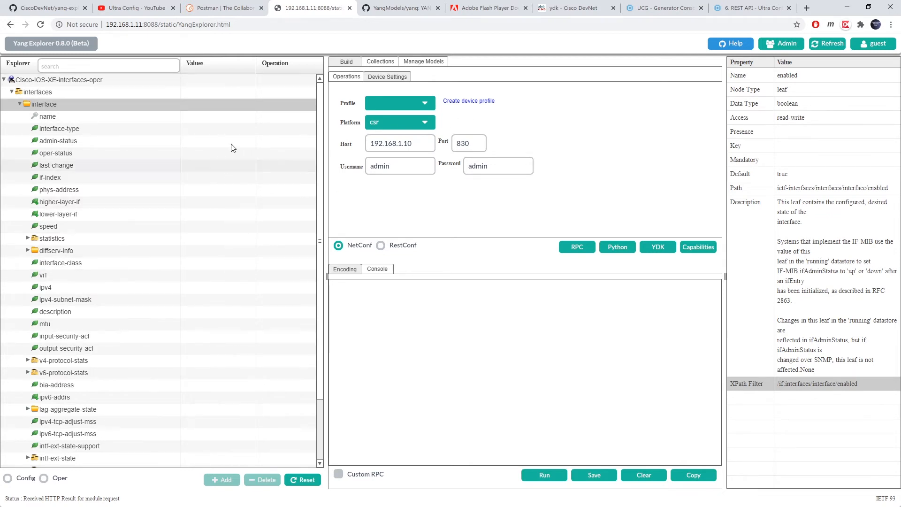
- Set the interface name to GigabitEthernet0/0/0 and mark admin-status and oper-status as <get>
{"action": "left_click", "coordinate": [211, 118]}
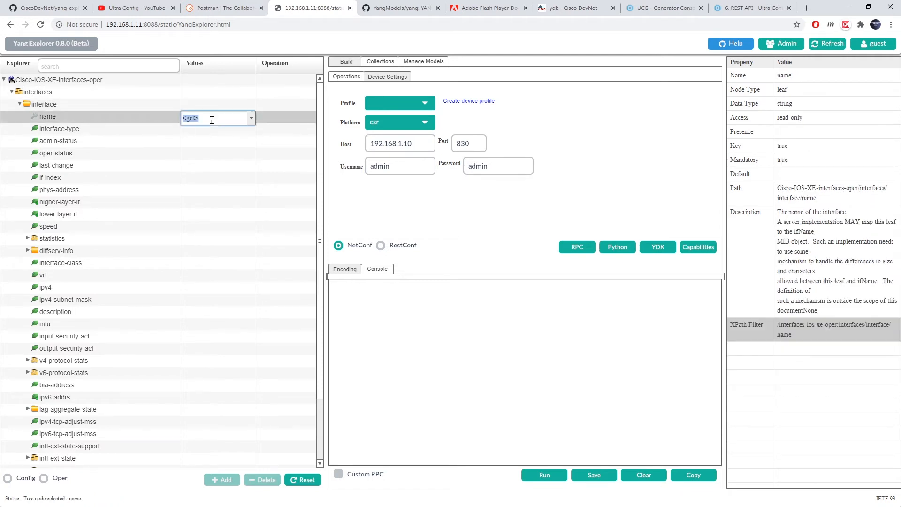
{"action": "type", "text": "GigabitEthernet0/0/0"}
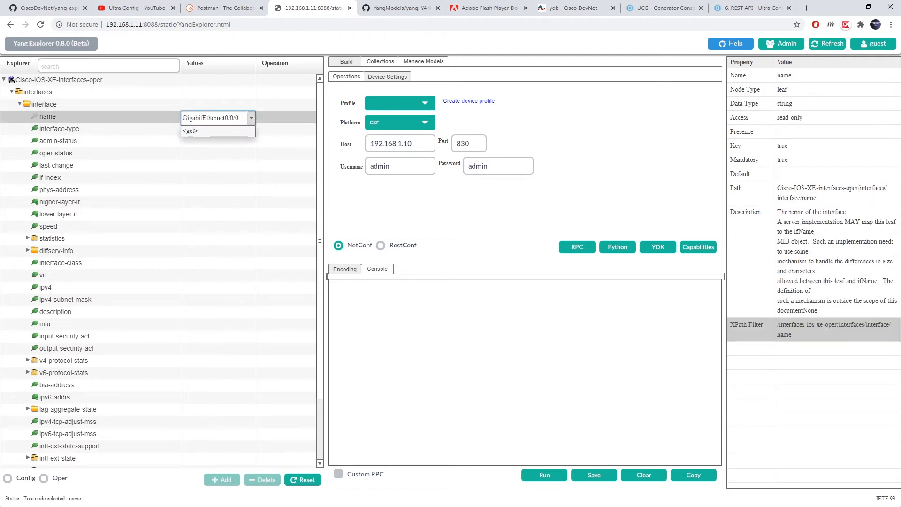
{"action": "key", "text": "Return"}
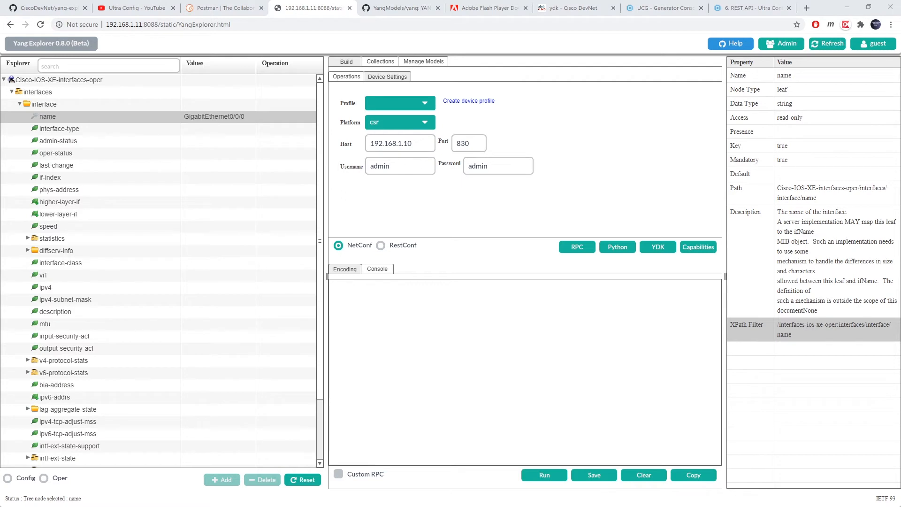
{"action": "left_click", "coordinate": [225, 142]}
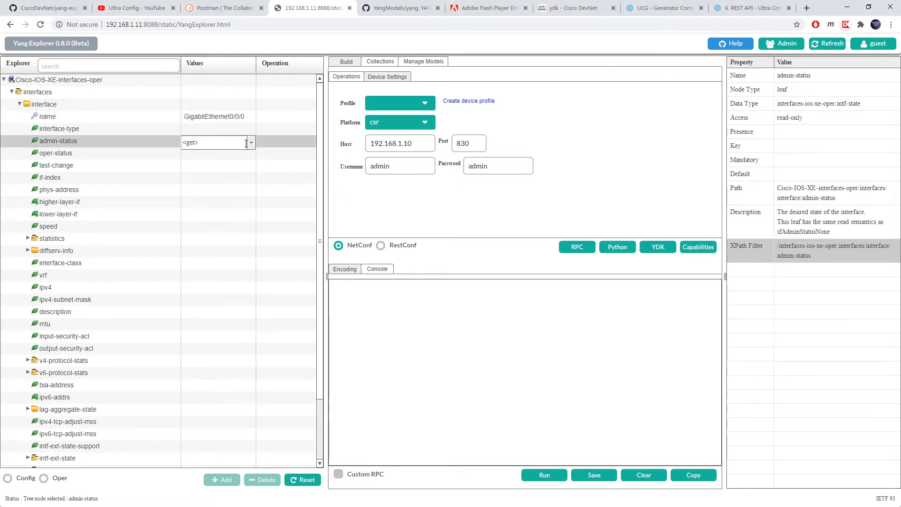
{"action": "left_click", "coordinate": [239, 154]}
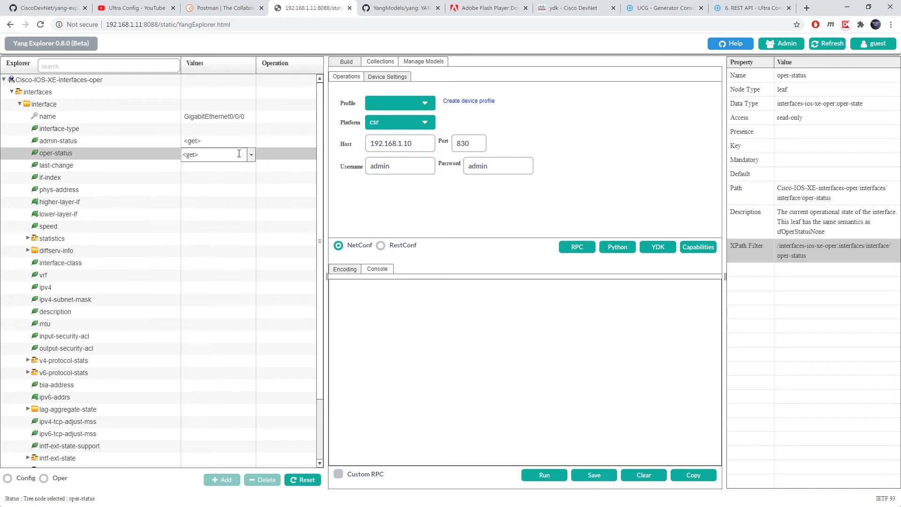
- Mark the ipv4, ipv4-subnet-mask and description leaves as <get>
{"action": "left_click", "coordinate": [28, 239]}
{"action": "left_click", "coordinate": [218, 276]}
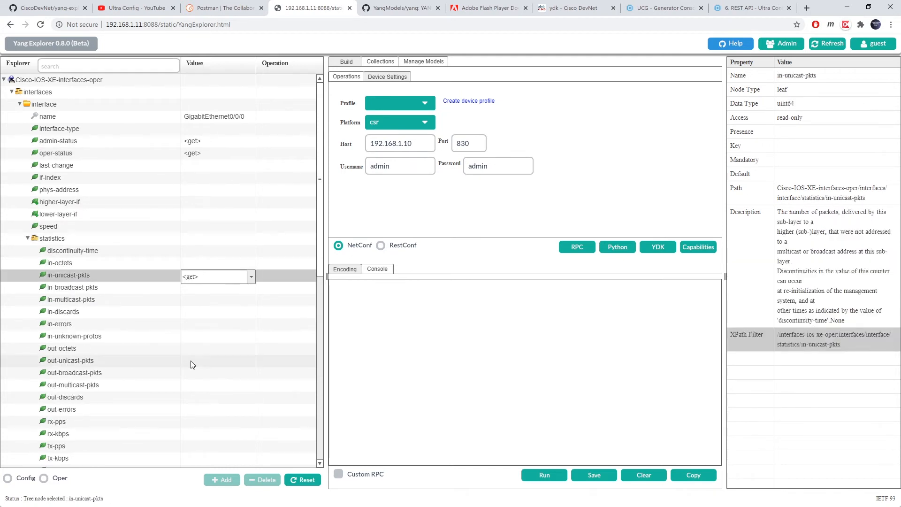
{"action": "left_click", "coordinate": [190, 361]}
{"action": "left_click", "coordinate": [28, 238]}
{"action": "left_click", "coordinate": [213, 289]}
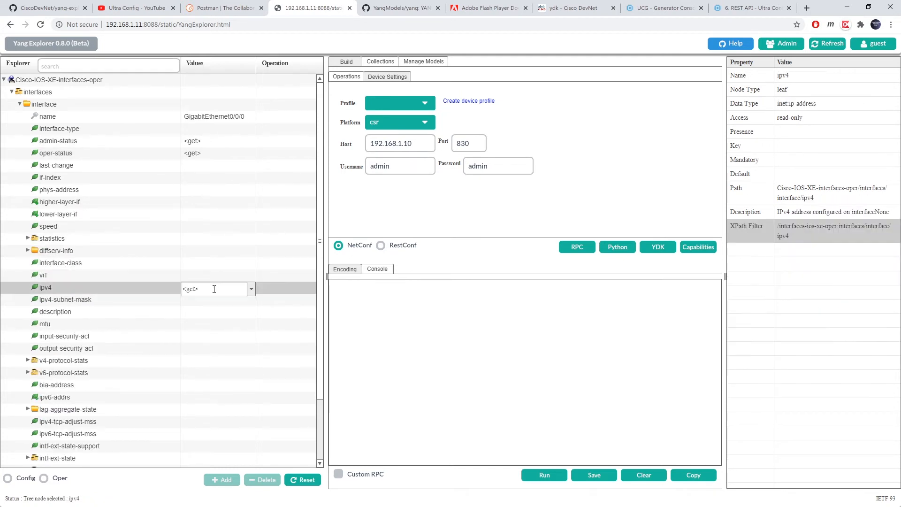
{"action": "left_click", "coordinate": [212, 302]}
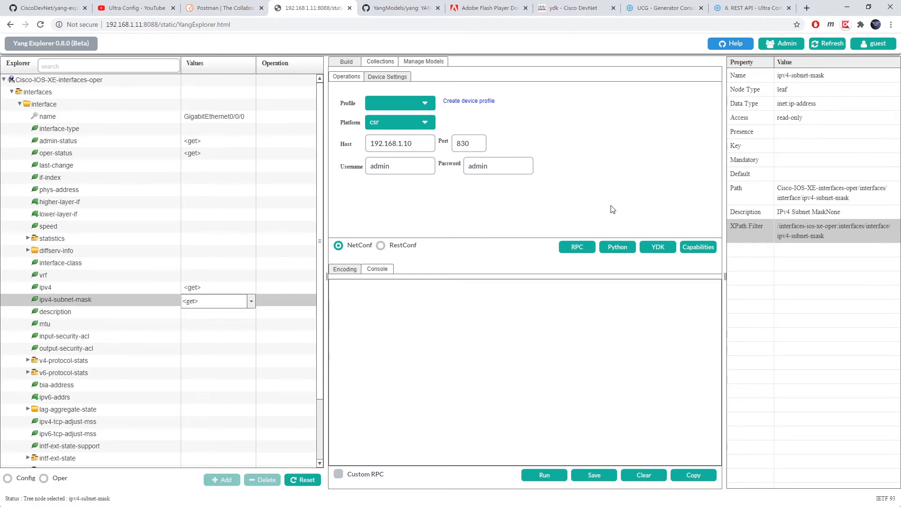
{"action": "left_click", "coordinate": [228, 313]}
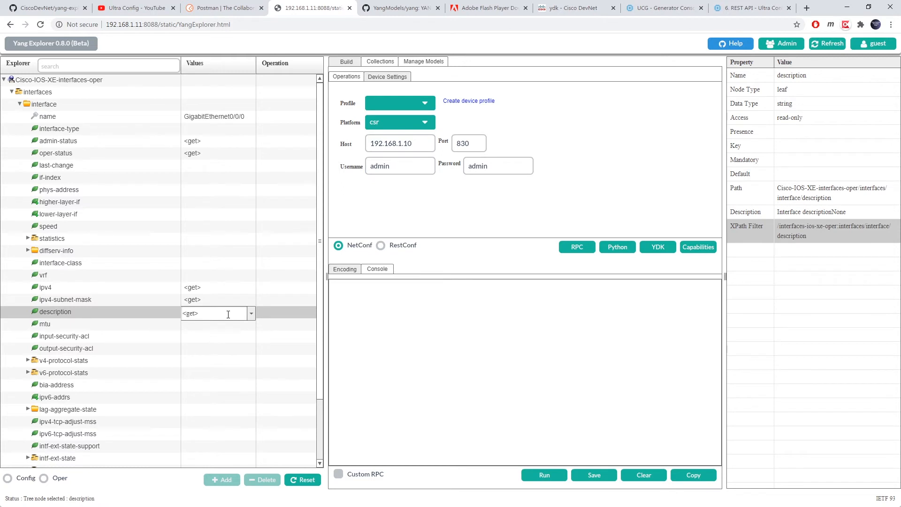
{"action": "left_click", "coordinate": [372, 315]}
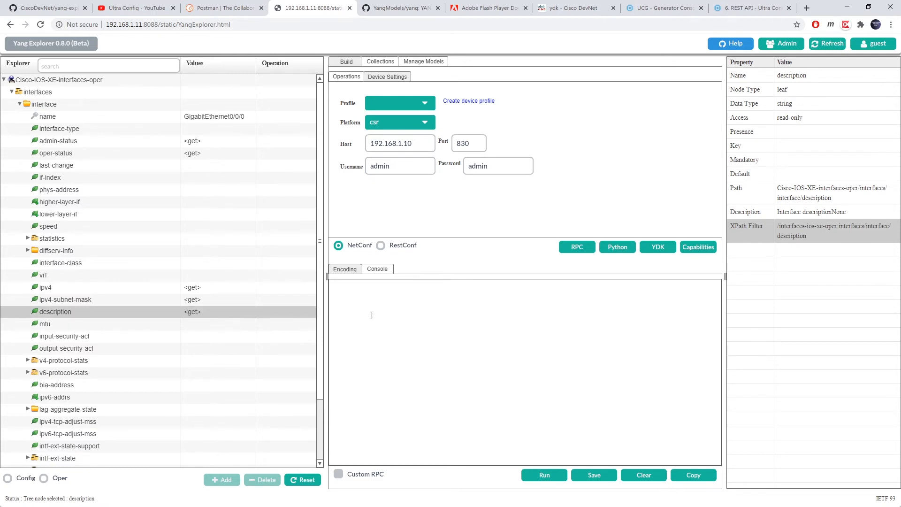
- Generate the NETCONF get RPC XML and run it against the router
{"action": "left_click", "coordinate": [579, 248]}
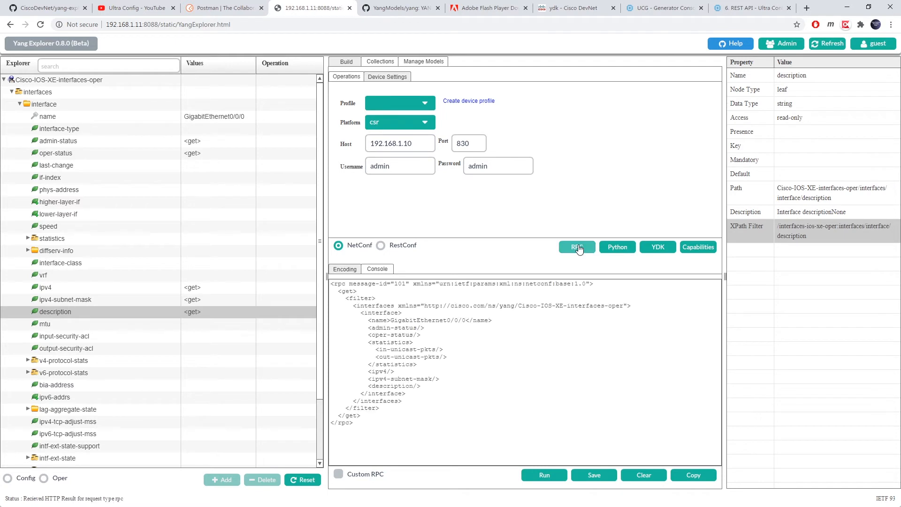
{"action": "left_click_drag", "start_coordinate": [365, 420], "coordinate": [331, 282]}
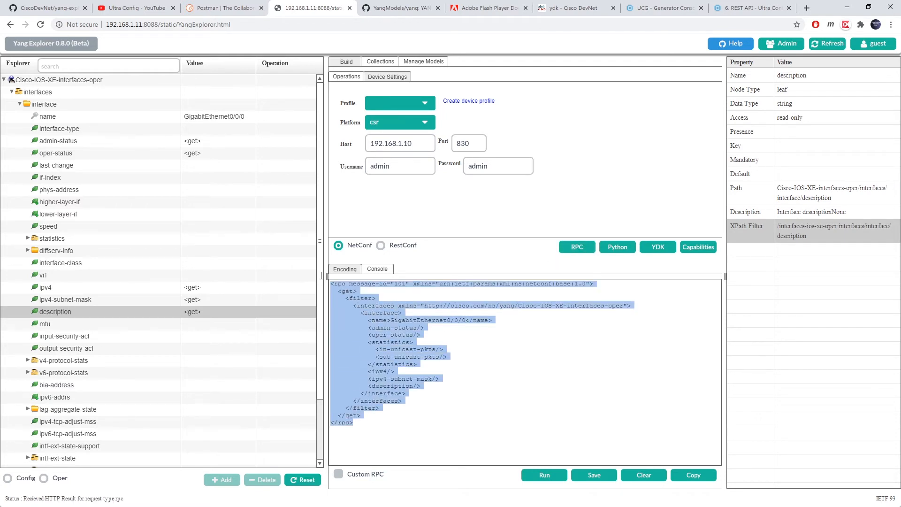
{"action": "left_click", "coordinate": [525, 378]}
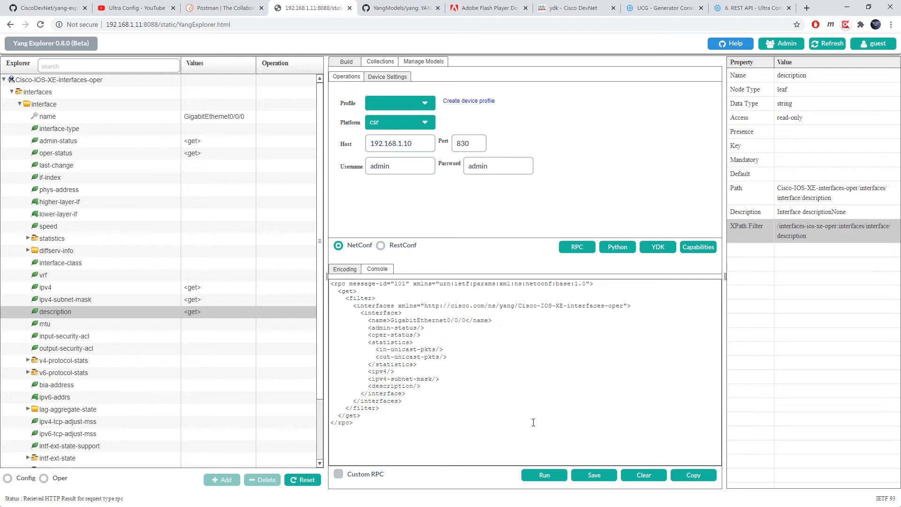
{"action": "left_click", "coordinate": [544, 475]}
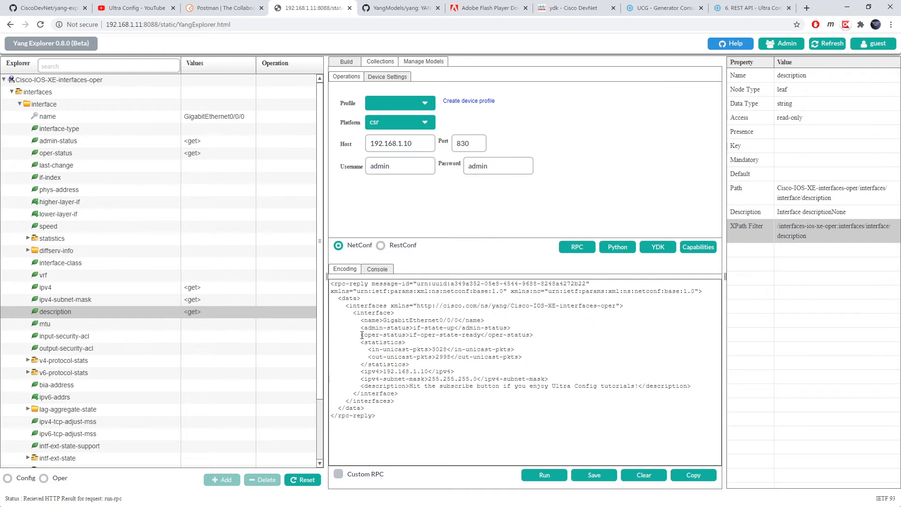
{"action": "left_click_drag", "start_coordinate": [361, 334], "coordinate": [538, 336]}
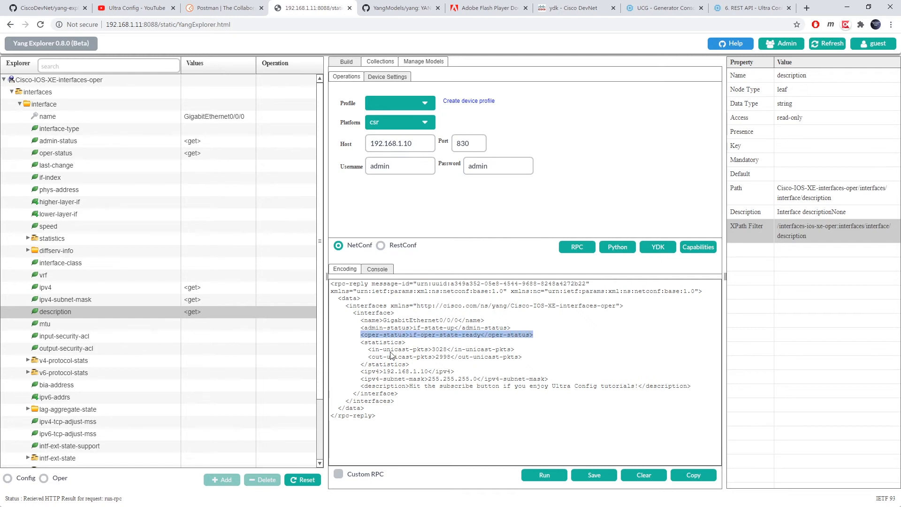
{"action": "left_click_drag", "start_coordinate": [365, 342], "coordinate": [429, 371]}
{"action": "left_click_drag", "start_coordinate": [361, 380], "coordinate": [546, 379]}
{"action": "left_click_drag", "start_coordinate": [410, 386], "coordinate": [638, 385]}
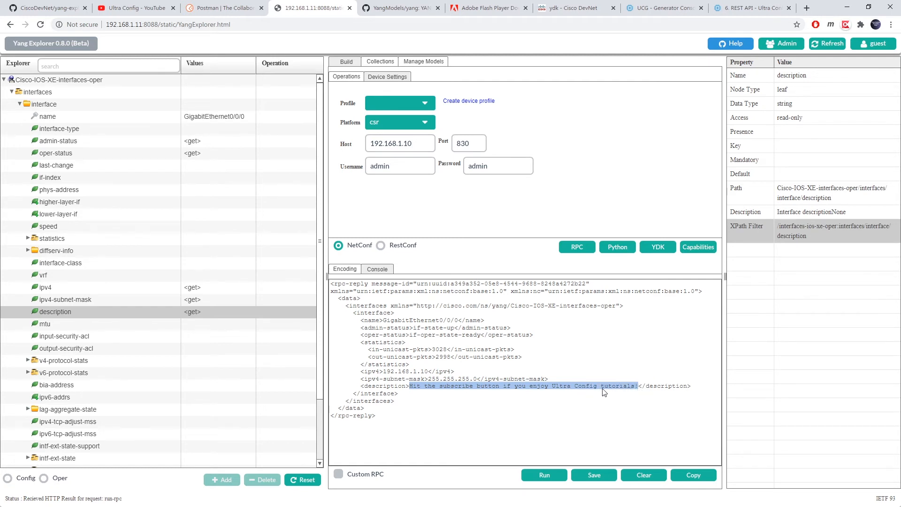
{"action": "left_click", "coordinate": [657, 402]}
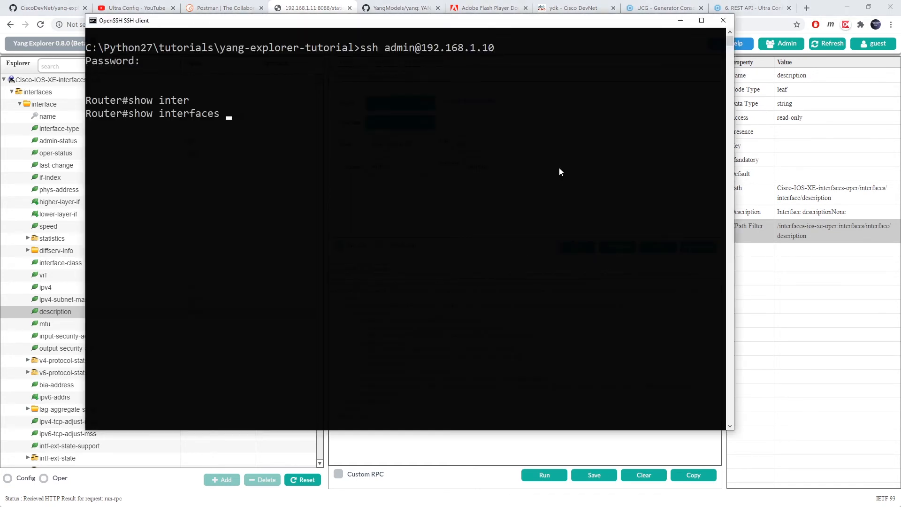
- Run show interfaces GigabitEthernet0/0/0 in the router's SSH session
{"action": "type", "text": "Gig"}
{"action": "key", "text": "Tab"}
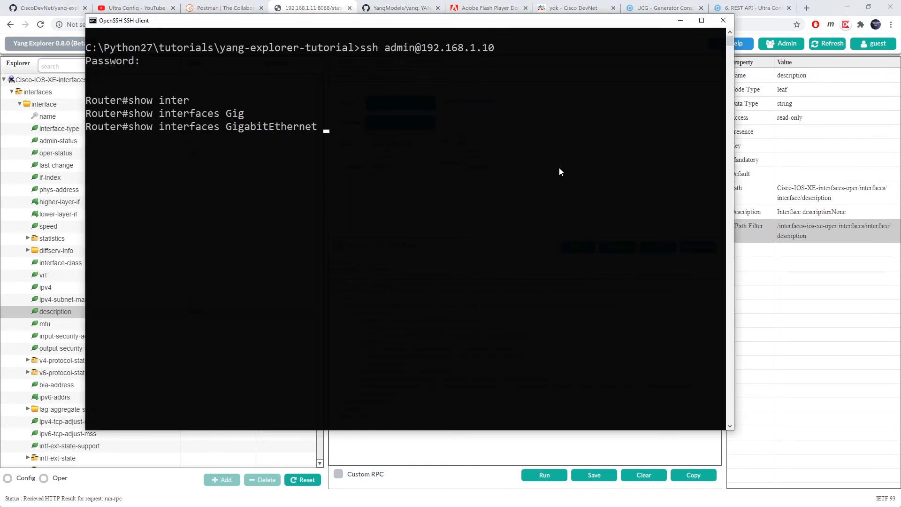
{"action": "type", "text": "0/0/0"}
{"action": "key", "text": "Return"}
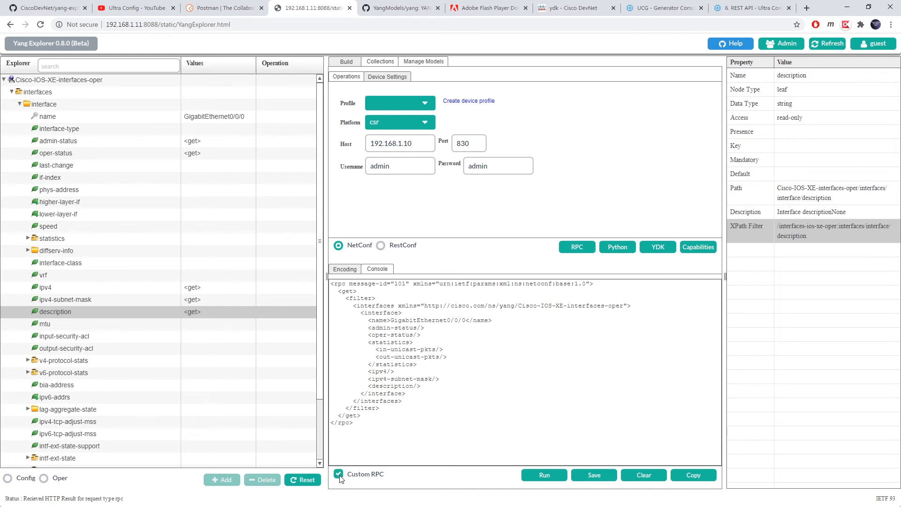
- Switch the protocol to RestConf, disable Custom RPC and generate the RESTCONF GET request
{"action": "left_click", "coordinate": [518, 326]}
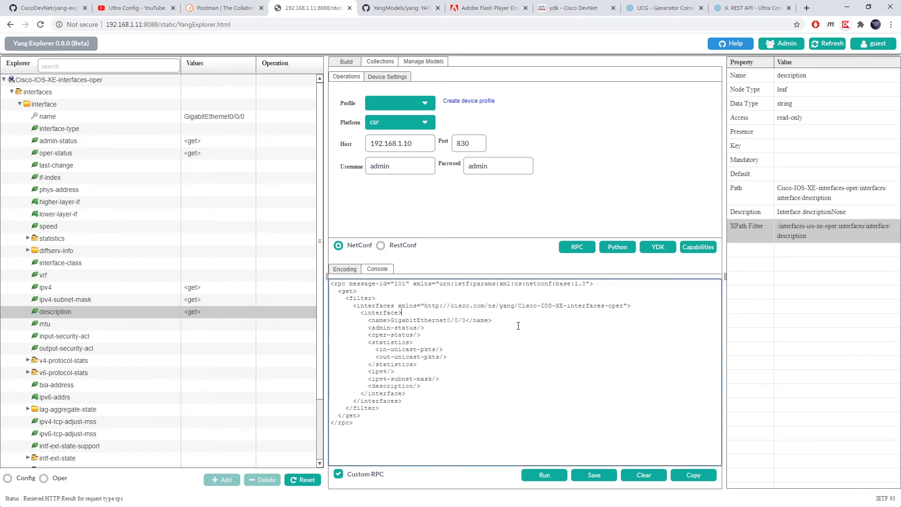
{"action": "key", "text": "Up"}
{"action": "left_click", "coordinate": [394, 248]}
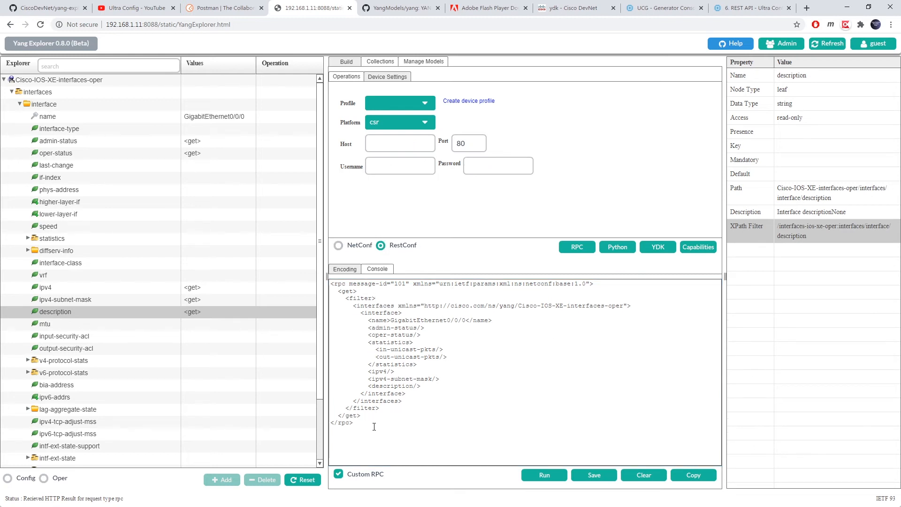
{"action": "left_click", "coordinate": [345, 475]}
{"action": "left_click", "coordinate": [578, 247]}
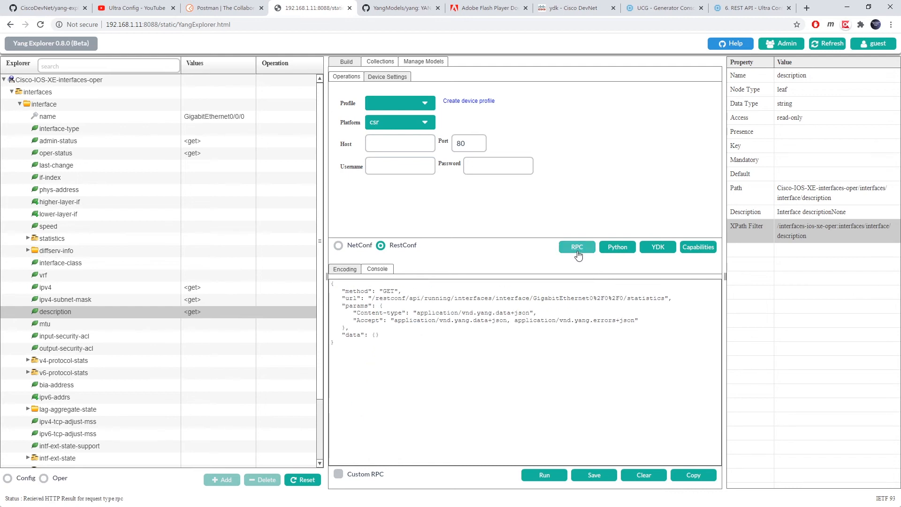
{"action": "left_click_drag", "start_coordinate": [467, 342], "coordinate": [321, 279]}
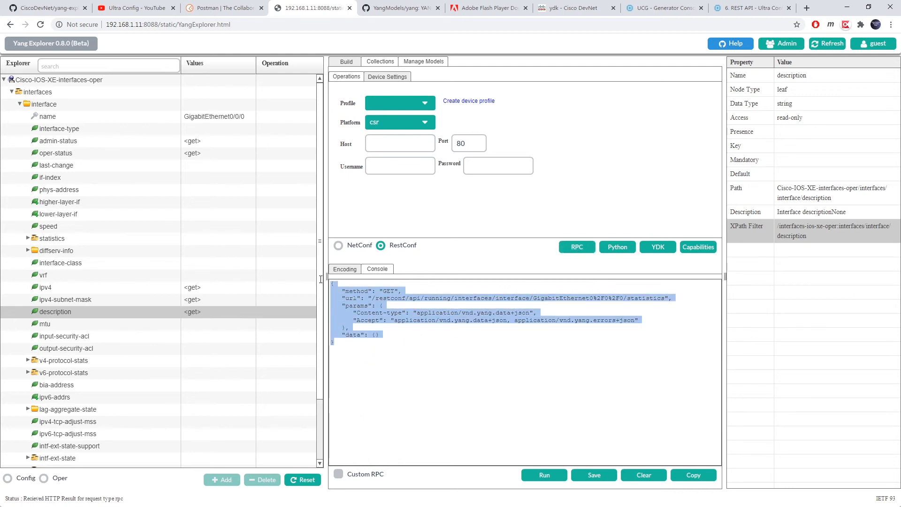
{"action": "left_click", "coordinate": [536, 353]}
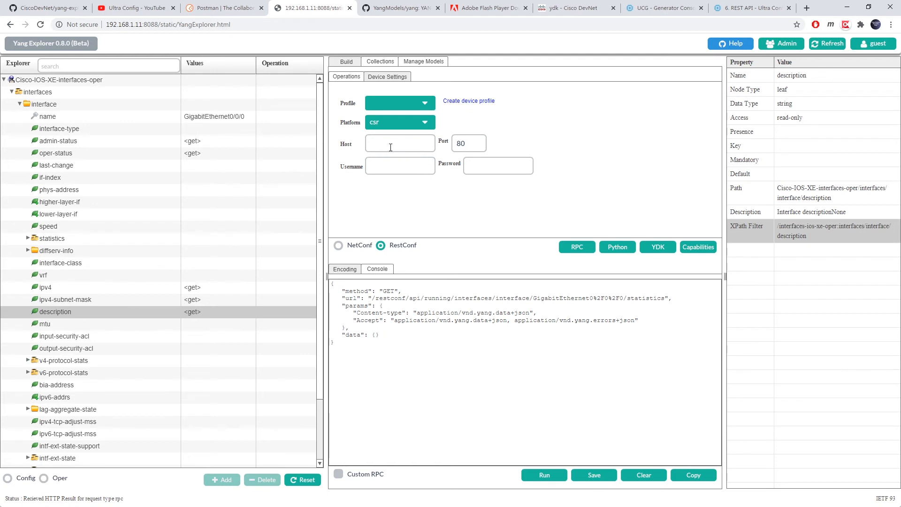
- Generate the Python script for the request and glance at the YDK page
{"action": "left_click", "coordinate": [622, 249]}
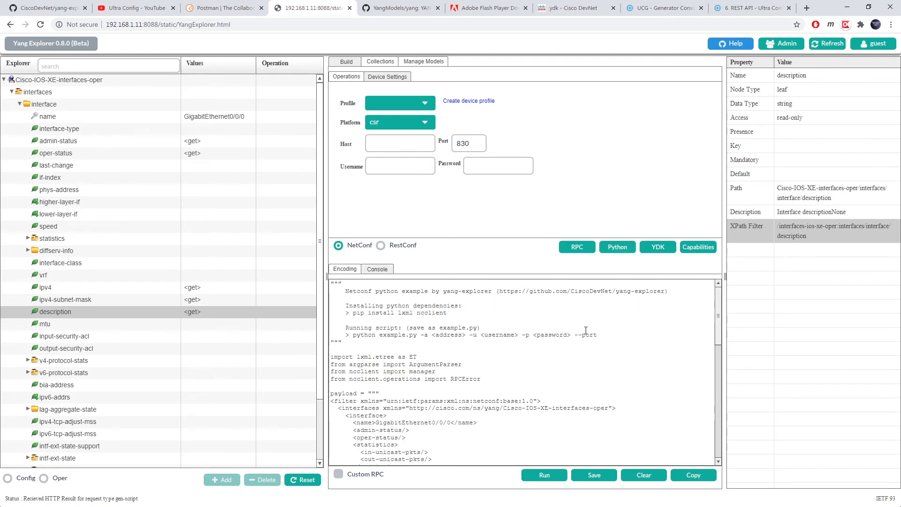
{"action": "scroll", "coordinate": [602, 316], "scroll_direction": "down", "scroll_amount": 5}
{"action": "scroll", "coordinate": [602, 316], "scroll_direction": "down", "scroll_amount": 5}
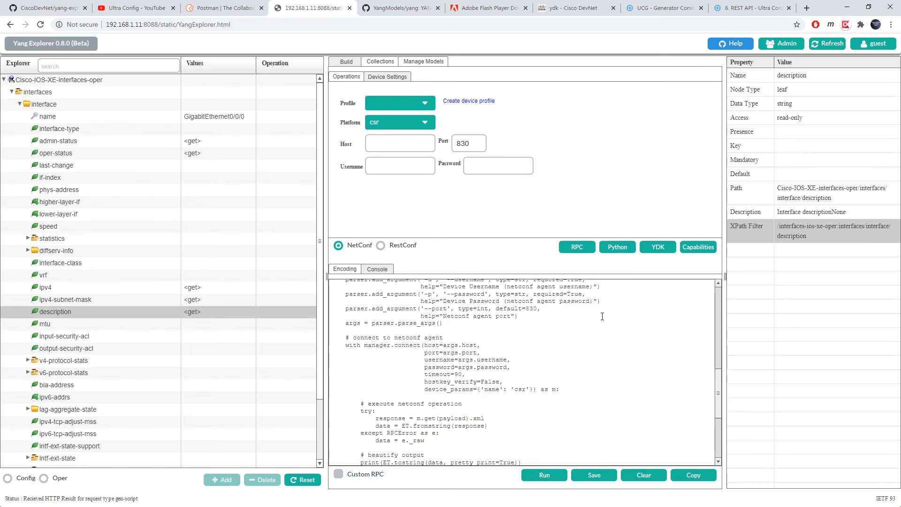
{"action": "scroll", "coordinate": [603, 316], "scroll_direction": "up", "scroll_amount": 5}
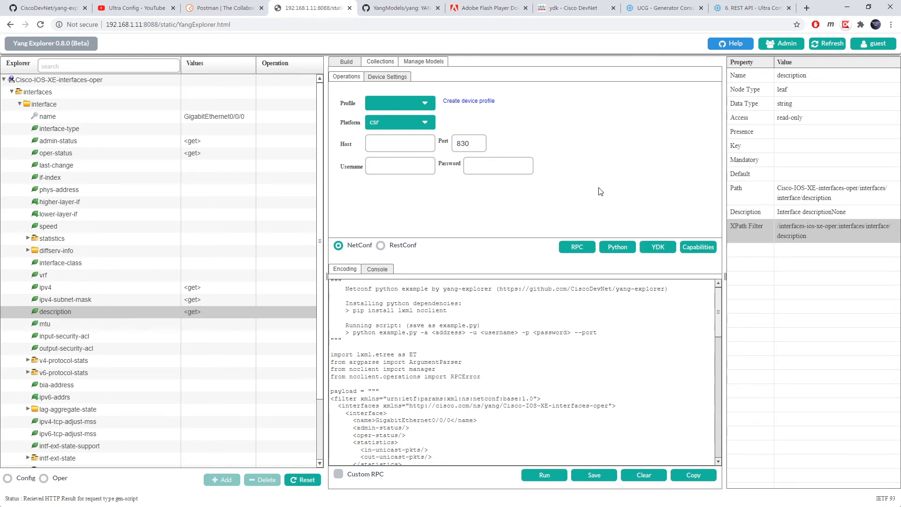
{"action": "left_click", "coordinate": [566, 5]}
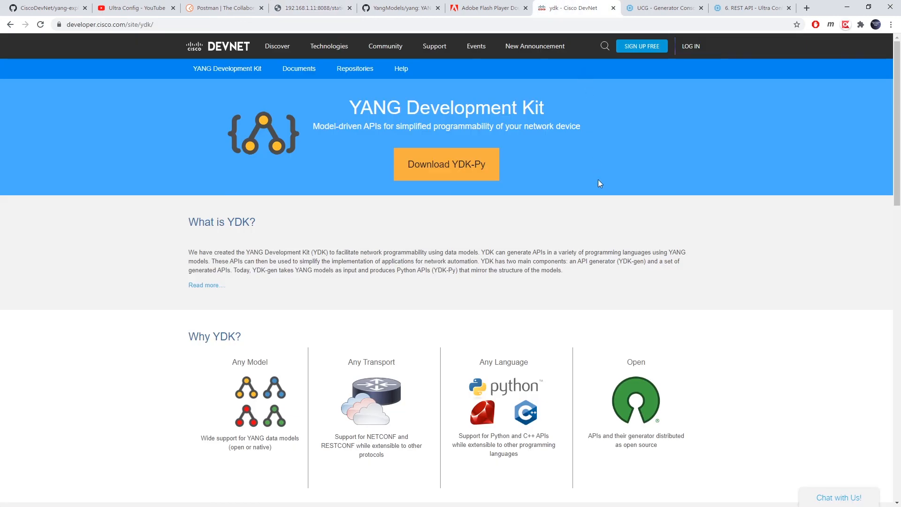
{"action": "left_click", "coordinate": [312, 8]}
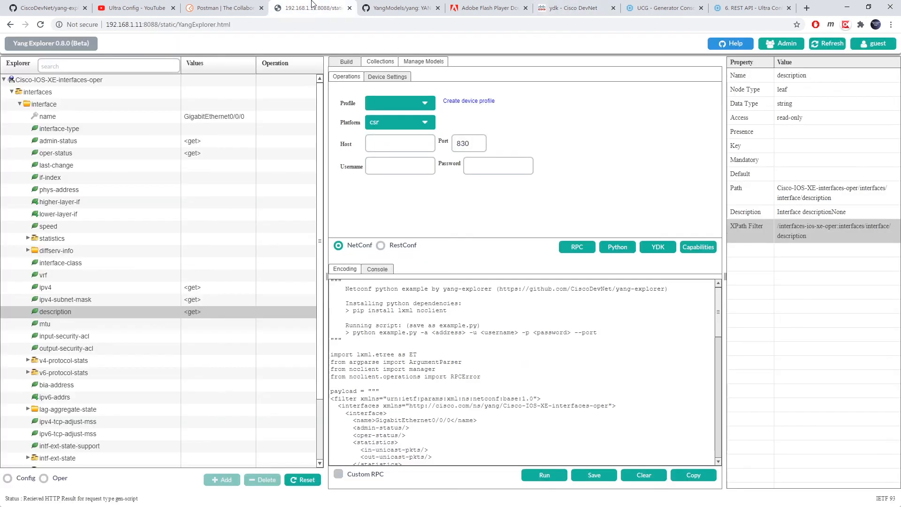
- Fetch the router's NETCONF capabilities and scroll through the advertised Cisco-IOS-XE modules
{"action": "left_click", "coordinate": [693, 247]}
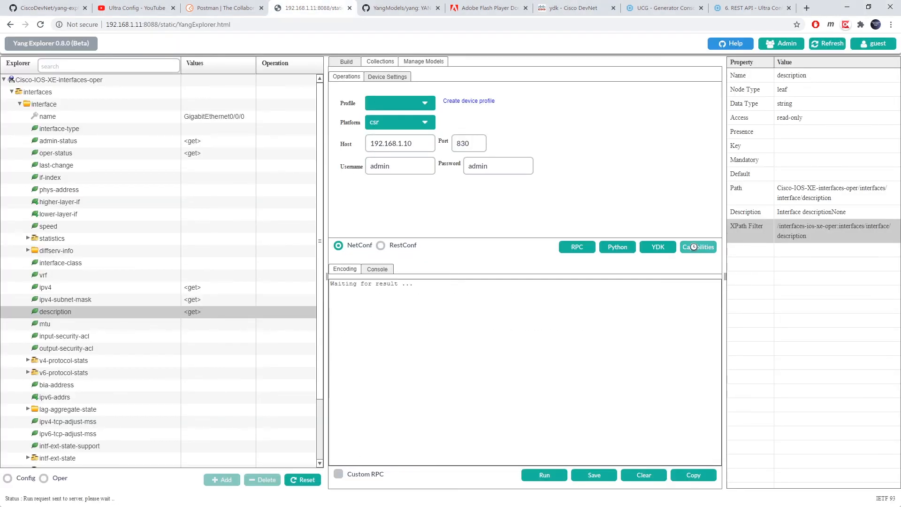
{"action": "scroll", "coordinate": [624, 326], "scroll_direction": "down", "scroll_amount": 5}
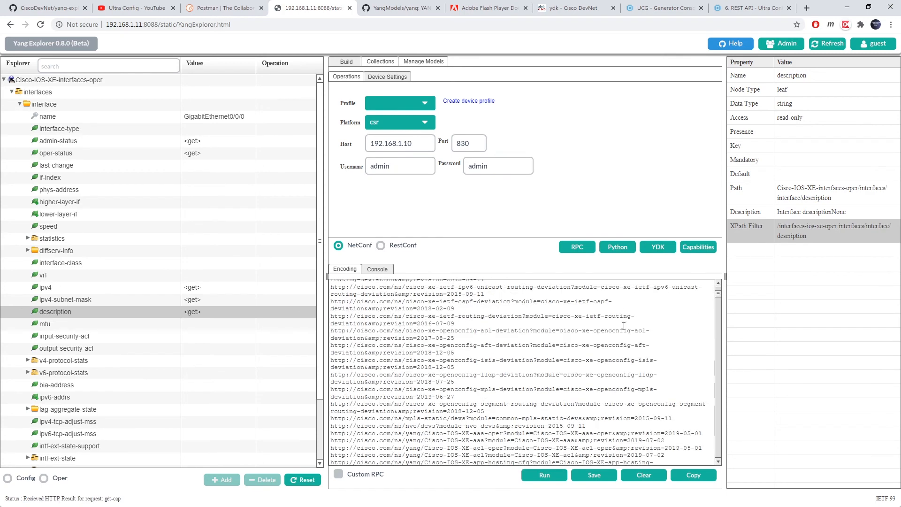
{"action": "scroll", "coordinate": [623, 326], "scroll_direction": "down", "scroll_amount": 10}
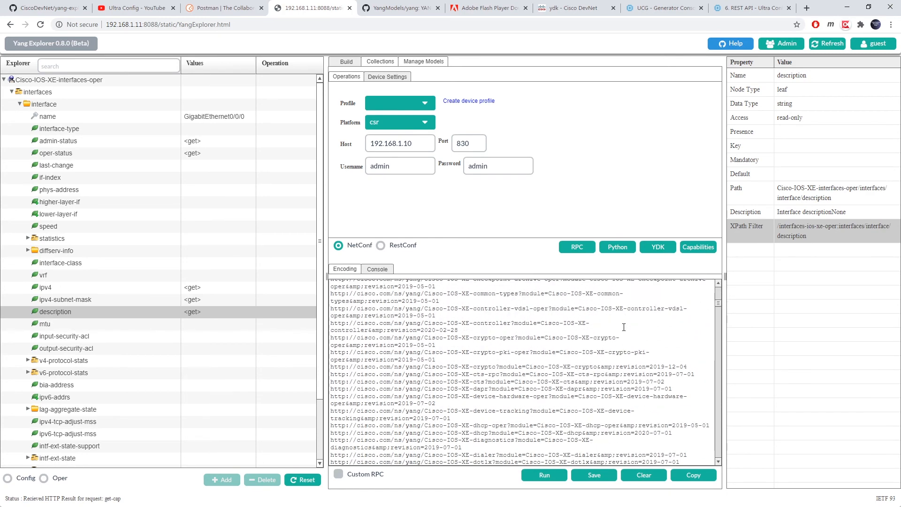
{"action": "scroll", "coordinate": [624, 327], "scroll_direction": "down", "scroll_amount": 4}
{"action": "scroll", "coordinate": [624, 327], "scroll_direction": "up", "scroll_amount": 4}
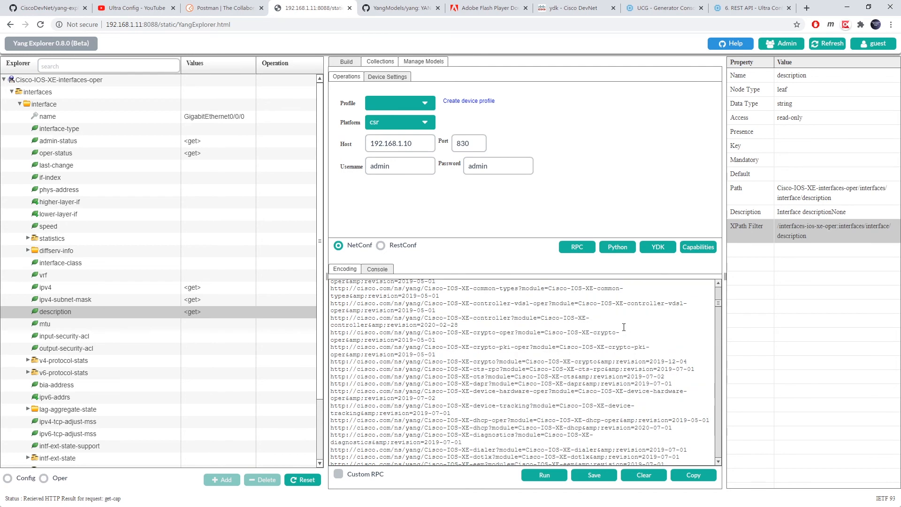
{"action": "scroll", "coordinate": [624, 327], "scroll_direction": "up", "scroll_amount": 5}
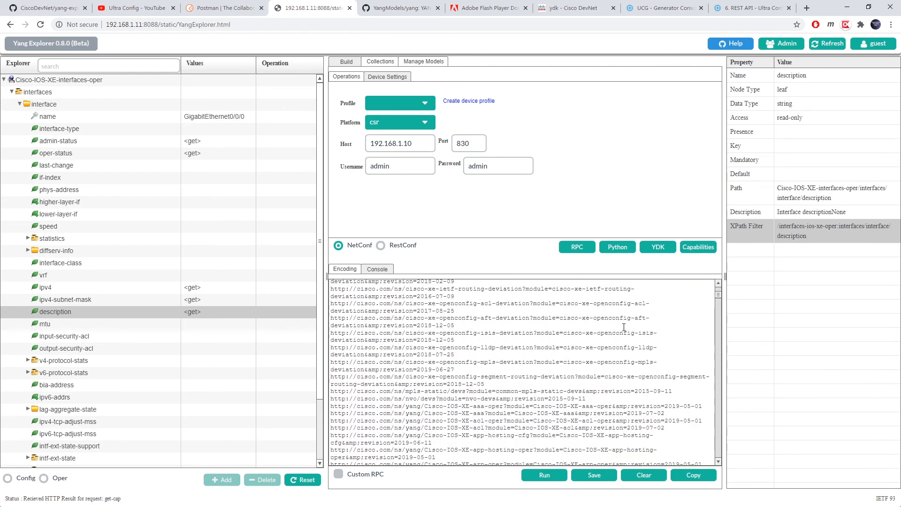
{"action": "scroll", "coordinate": [624, 327], "scroll_direction": "up", "scroll_amount": 5}
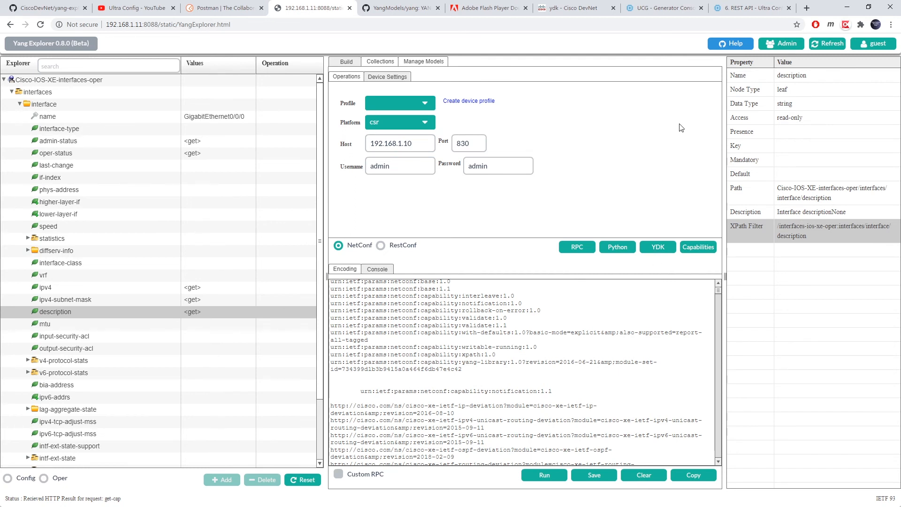
- Expand schema-metadata to inspect the json-metadata-leaf properties, then switch to the Adobe Flash Player tab
{"action": "left_click", "coordinate": [19, 105]}
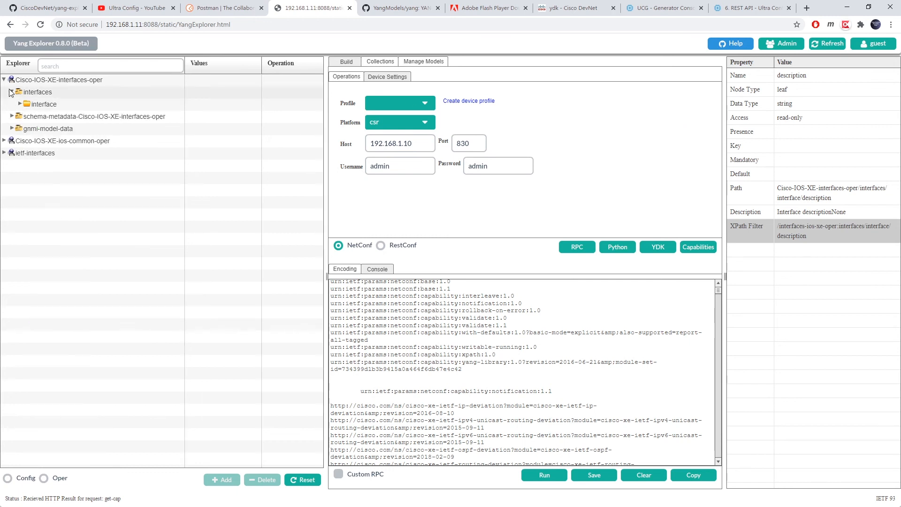
{"action": "left_click", "coordinate": [13, 129]}
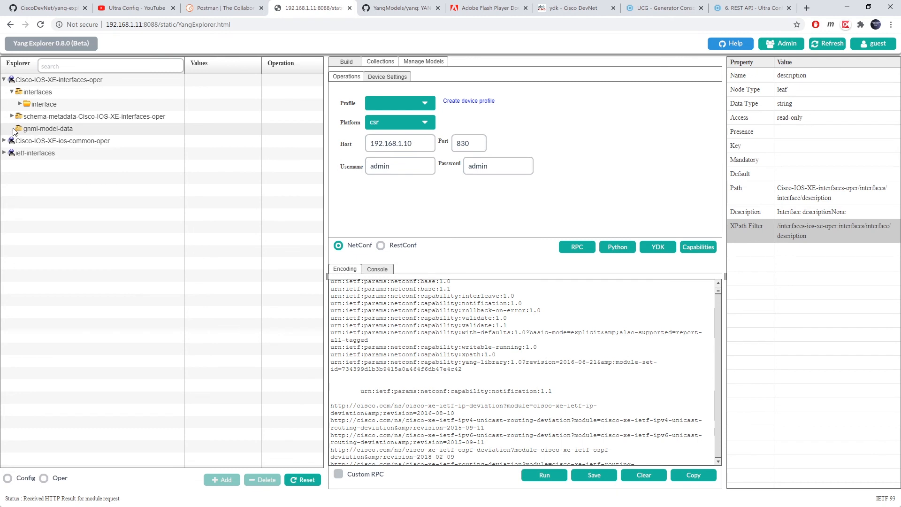
{"action": "left_click", "coordinate": [11, 116]}
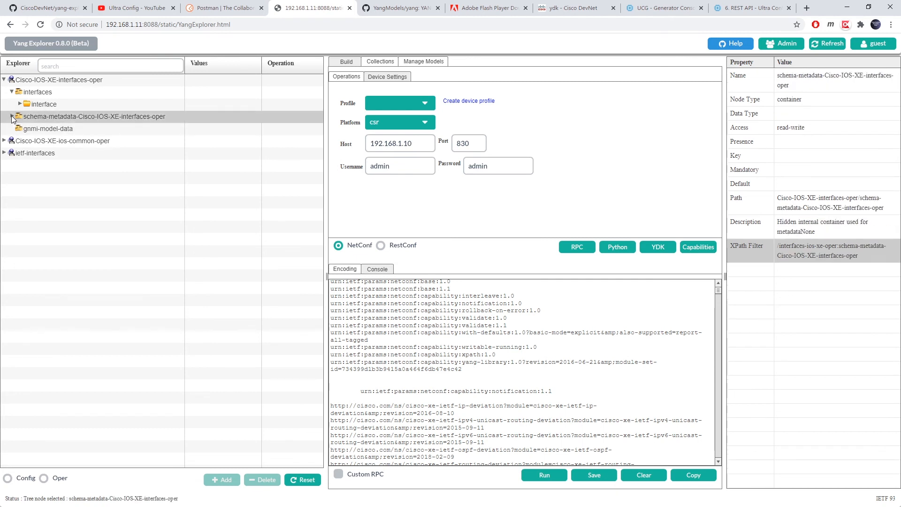
{"action": "left_click", "coordinate": [41, 129]}
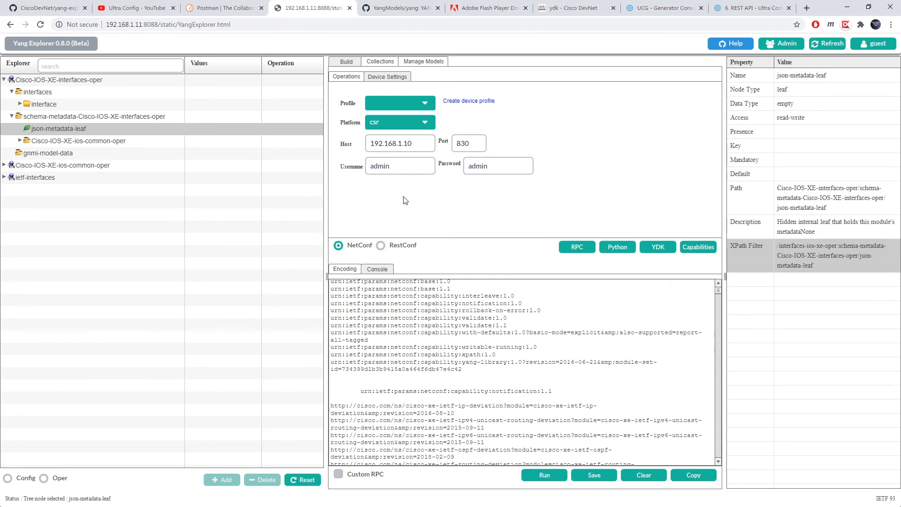
{"action": "left_click", "coordinate": [480, 6]}
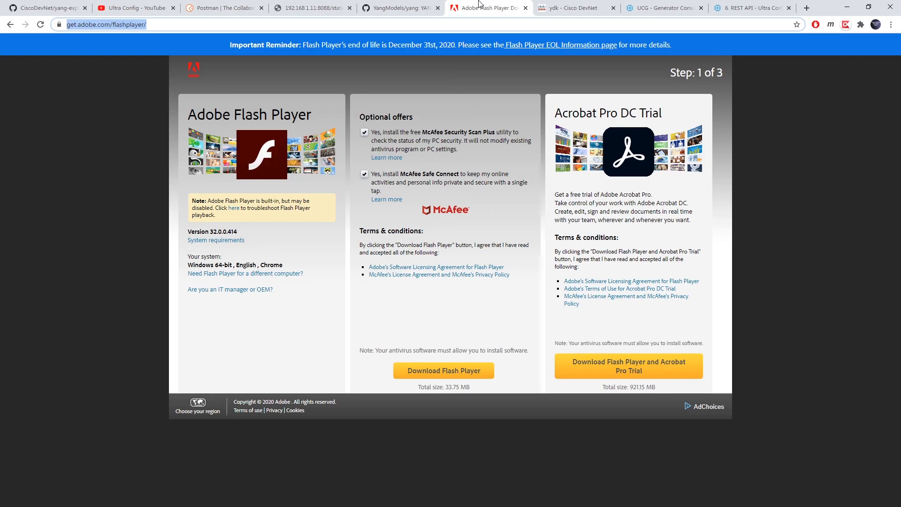
- Visit the YangModels GitHub and YANG Explorer tabs, ending on the UCG Generator Console
{"action": "left_click", "coordinate": [406, 5]}
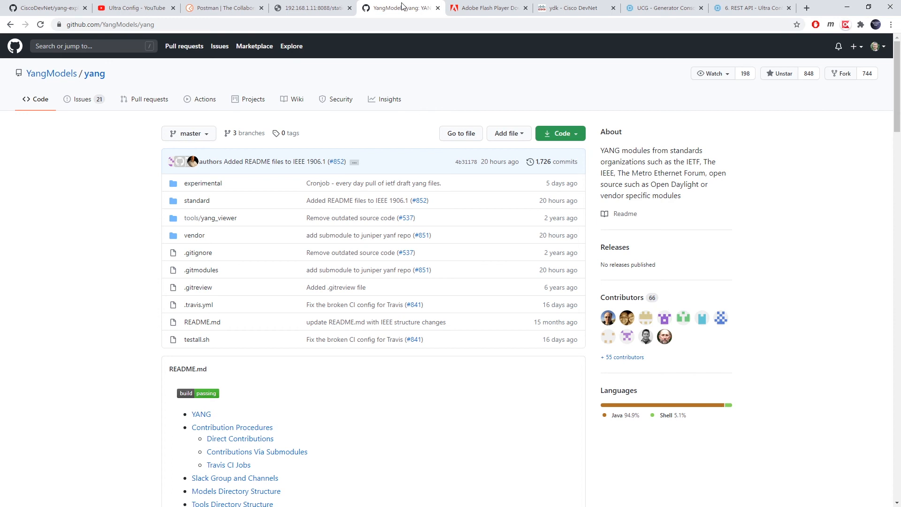
{"action": "left_click", "coordinate": [312, 5]}
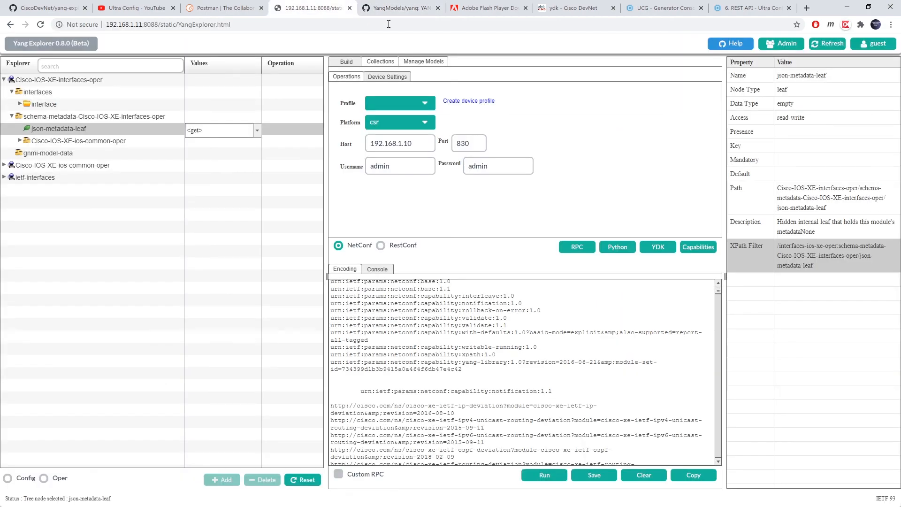
{"action": "left_click", "coordinate": [664, 8]}
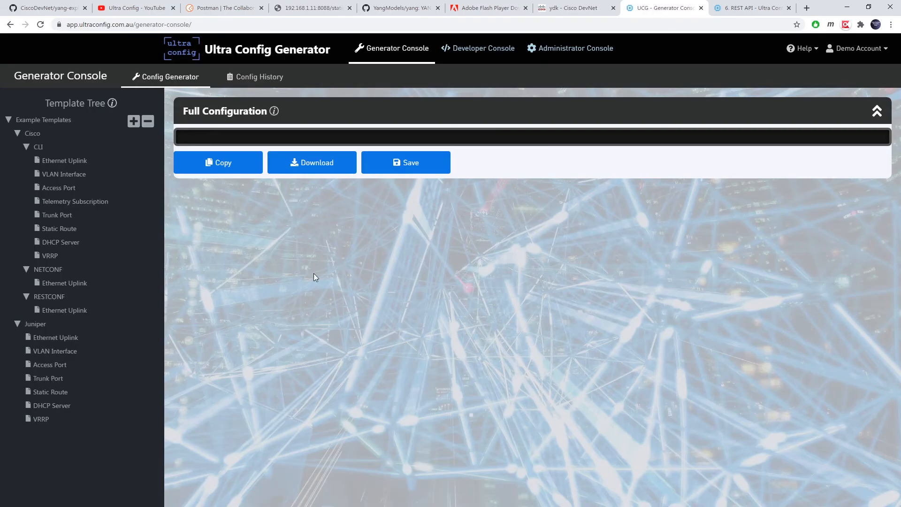
- Add the Ethernet Uplink, VLAN Interface, Access Port and Telemetry Subscription templates
{"action": "left_click", "coordinate": [66, 161]}
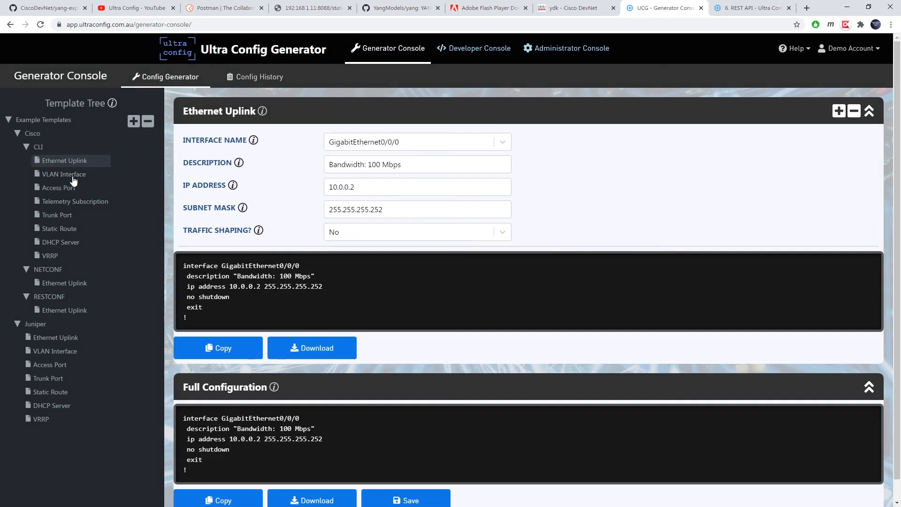
{"action": "left_click", "coordinate": [71, 175]}
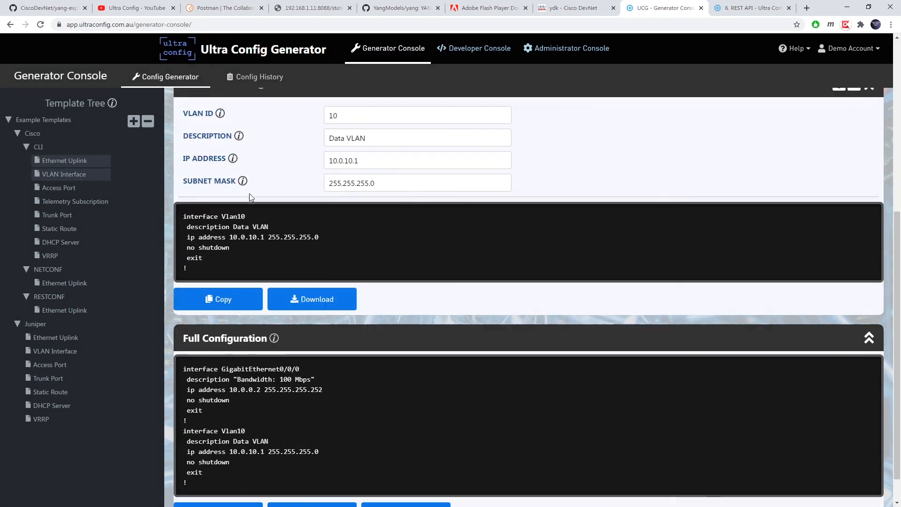
{"action": "left_click", "coordinate": [70, 189]}
{"action": "left_click", "coordinate": [71, 202]}
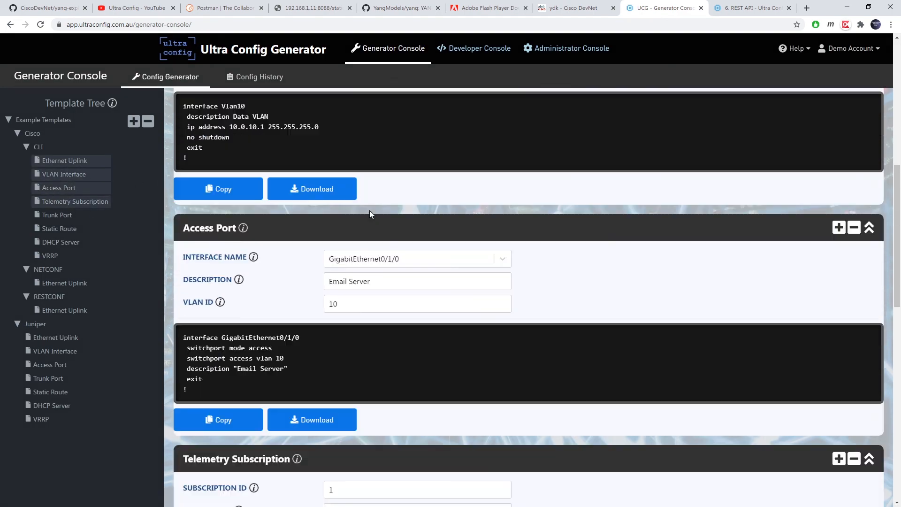
{"action": "scroll", "coordinate": [370, 210], "scroll_direction": "down", "scroll_amount": 12}
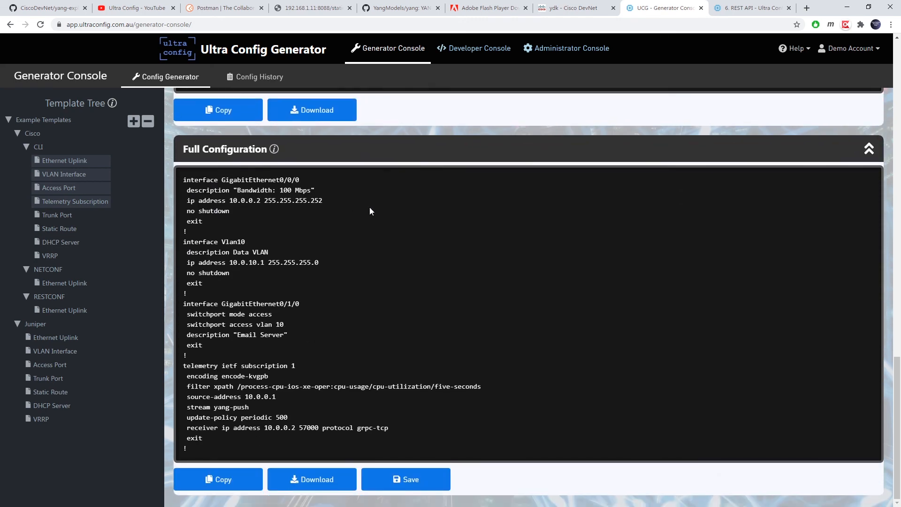
{"action": "scroll", "coordinate": [370, 210], "scroll_direction": "up", "scroll_amount": 8}
- Change the telemetry subscription ID to 12
{"action": "double_click", "coordinate": [359, 222]}
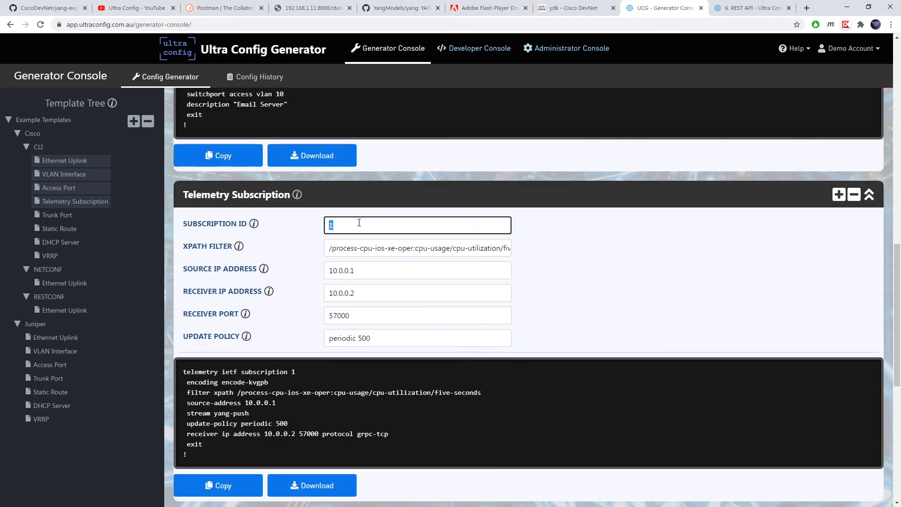
{"action": "type", "text": "12"}
{"action": "scroll", "coordinate": [420, 221], "scroll_direction": "up", "scroll_amount": 15}
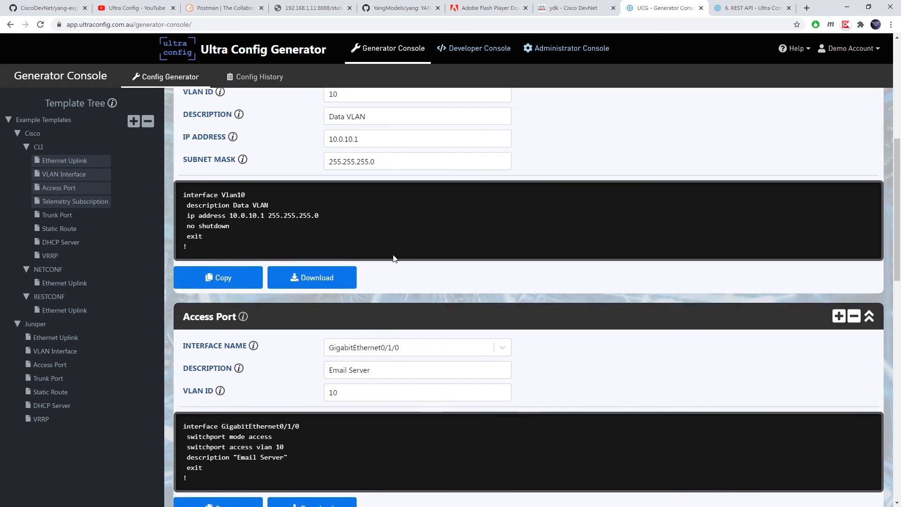
{"action": "scroll", "coordinate": [387, 279], "scroll_direction": "down", "scroll_amount": 2}
- Set the VLAN ID to 25 with IP 10.0.20.1 and subnet mask 255.255.0.0
{"action": "left_click_drag", "start_coordinate": [342, 304], "coordinate": [308, 304]}
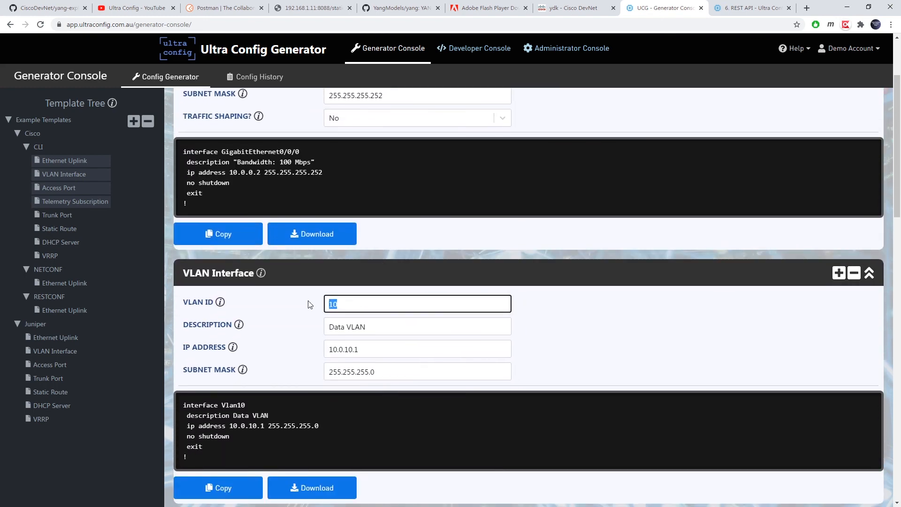
{"action": "type", "text": "25"}
{"action": "key", "text": "Tab"}
{"action": "key", "text": "Tab"}
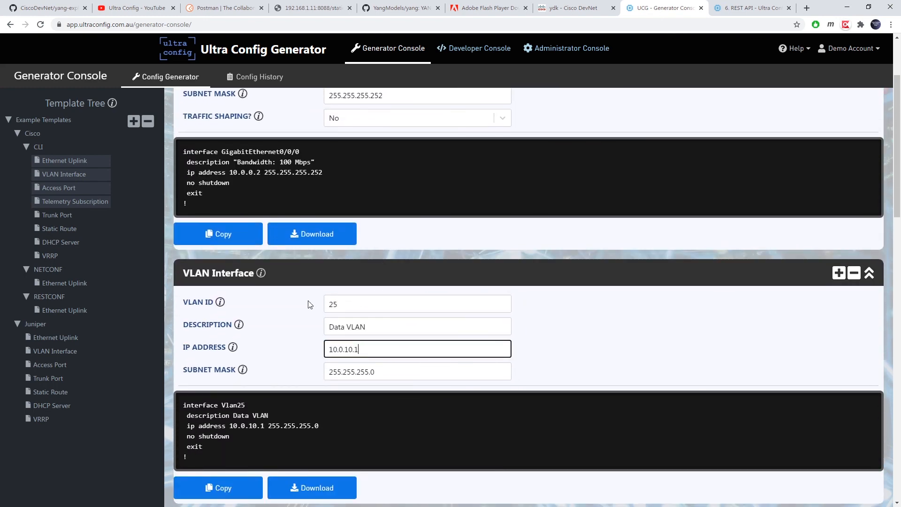
{"action": "key", "text": "Tab"}
{"action": "key", "text": "Right"}
{"action": "key", "text": "Left"}
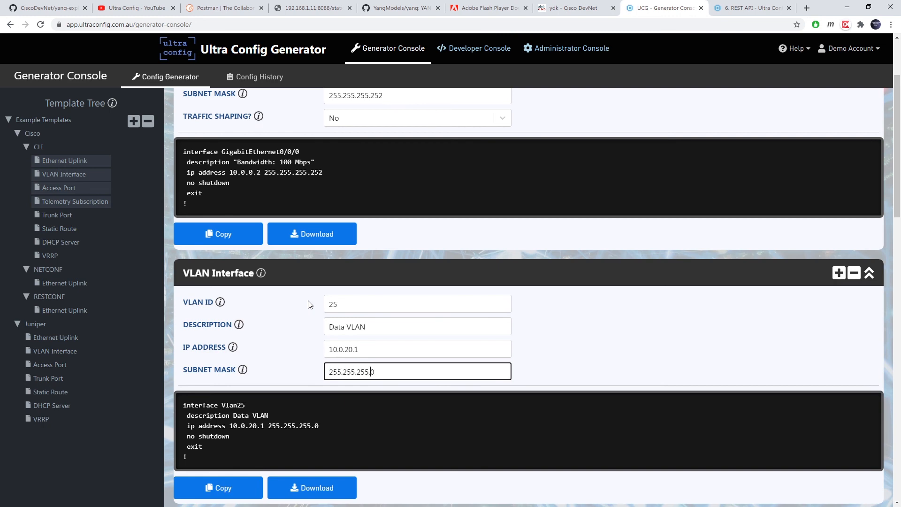
{"action": "key", "text": "BackSpace"}
{"action": "key", "text": "BackSpace"}
{"action": "key", "text": "BackSpace"}
{"action": "type", "text": "0"}
{"action": "scroll", "coordinate": [366, 241], "scroll_direction": "down", "scroll_amount": 8}
{"action": "scroll", "coordinate": [362, 193], "scroll_direction": "up", "scroll_amount": 6}
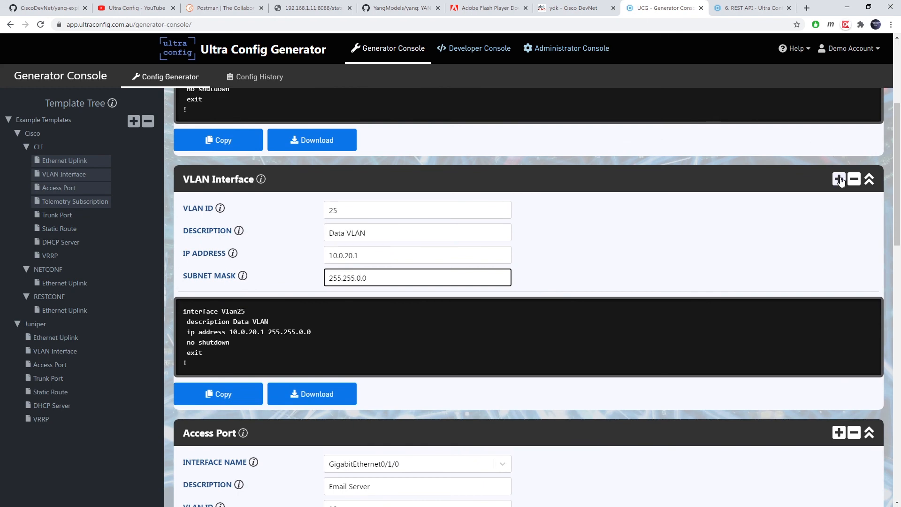
- Add a second VLAN Interface entry and bring up the Developer Console template table
{"action": "left_click", "coordinate": [840, 179]}
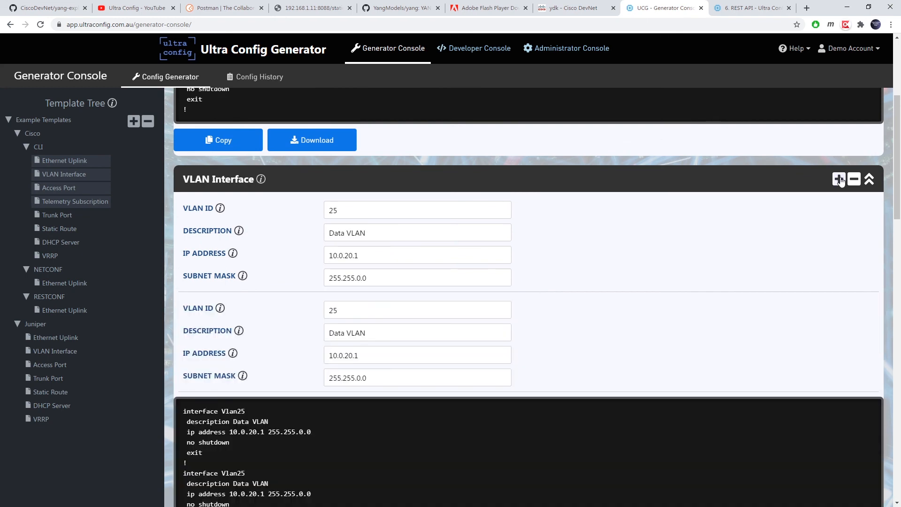
{"action": "scroll", "coordinate": [552, 202], "scroll_direction": "down", "scroll_amount": 2}
{"action": "left_click", "coordinate": [479, 52]}
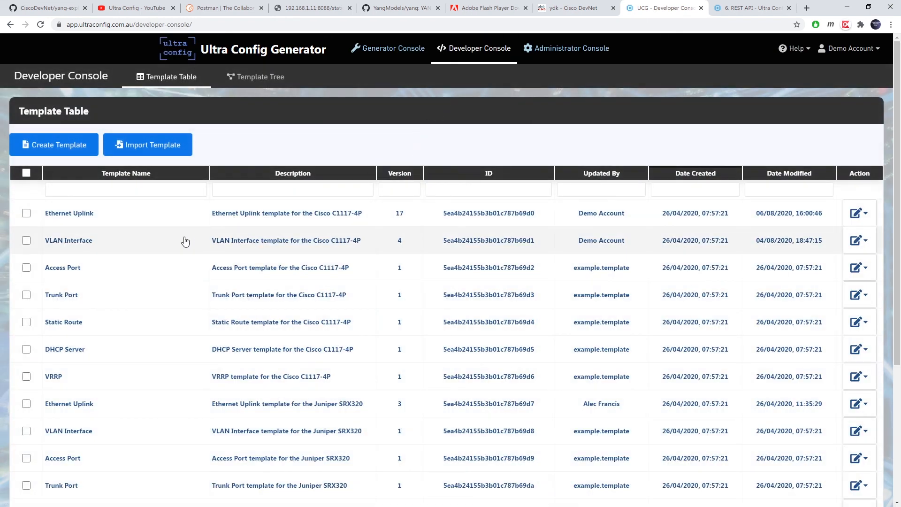
- Open the VLAN Interface template and inspect its IP_ADDRESS and SUBNET_MASK markup variables
{"action": "left_click", "coordinate": [185, 241]}
{"action": "scroll", "coordinate": [231, 227], "scroll_direction": "down", "scroll_amount": 10}
{"action": "scroll", "coordinate": [230, 227], "scroll_direction": "up", "scroll_amount": 4}
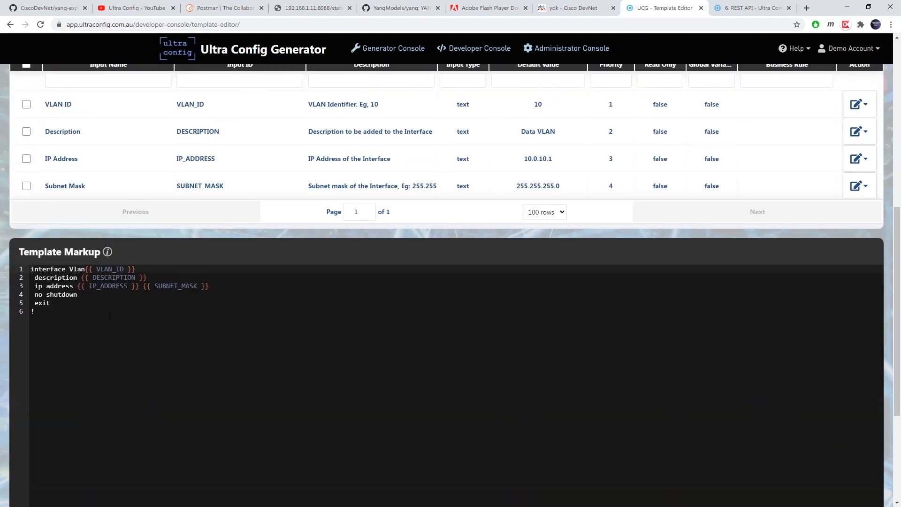
{"action": "left_click_drag", "start_coordinate": [35, 311], "coordinate": [30, 269]}
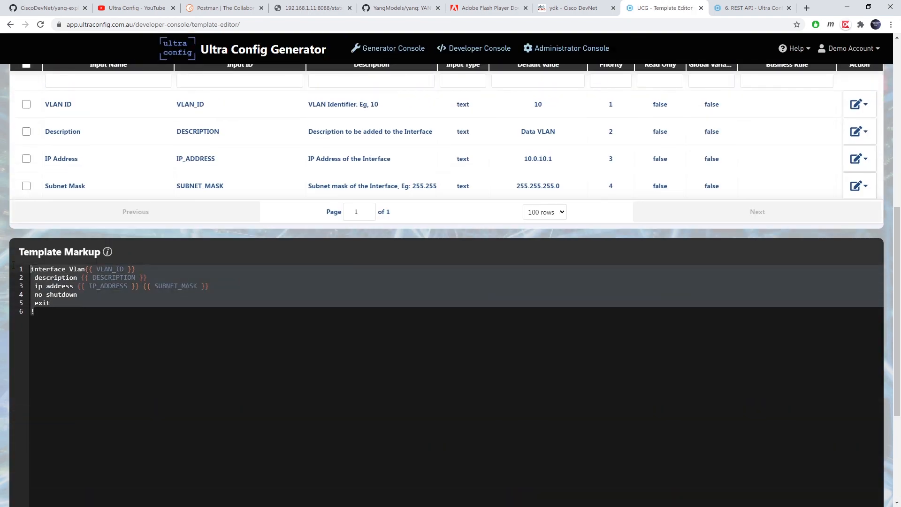
{"action": "left_click", "coordinate": [180, 330]}
{"action": "double_click", "coordinate": [108, 286]}
{"action": "double_click", "coordinate": [179, 285]}
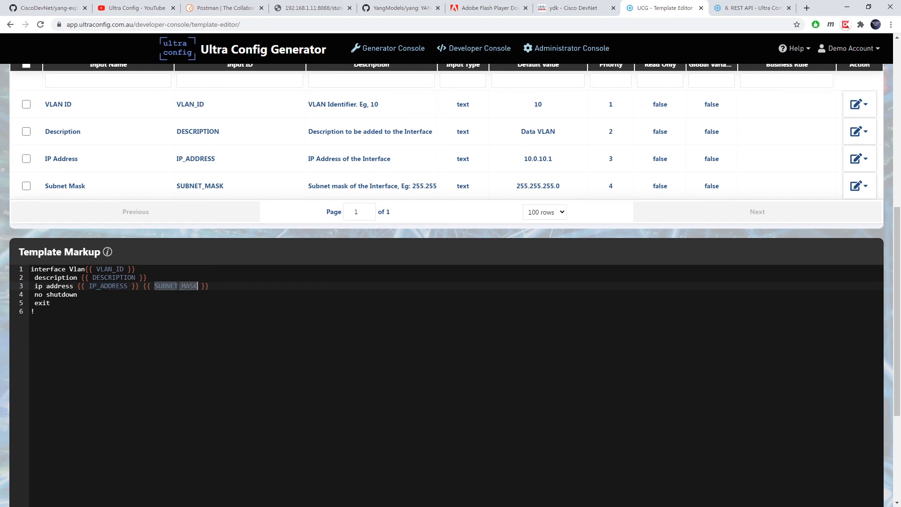
{"action": "scroll", "coordinate": [315, 291], "scroll_direction": "up", "scroll_amount": 8}
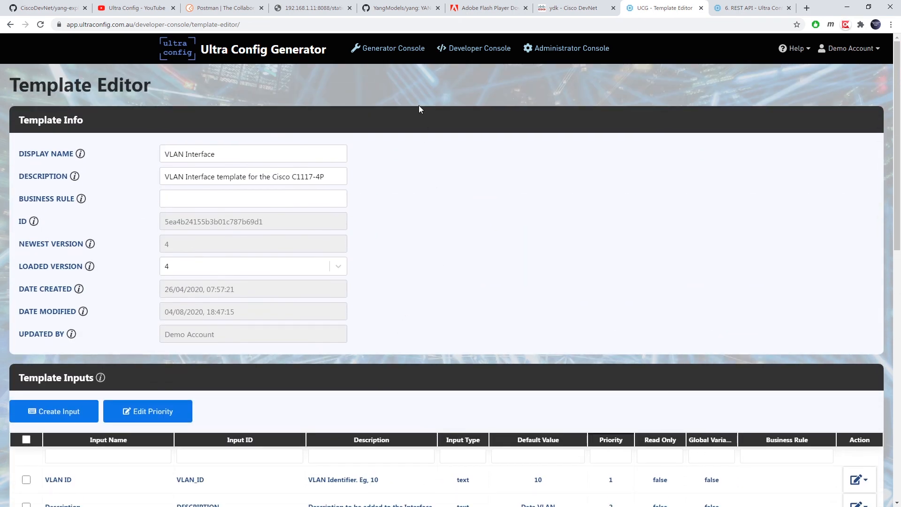
{"action": "scroll", "coordinate": [502, 151], "scroll_direction": "down", "scroll_amount": 4}
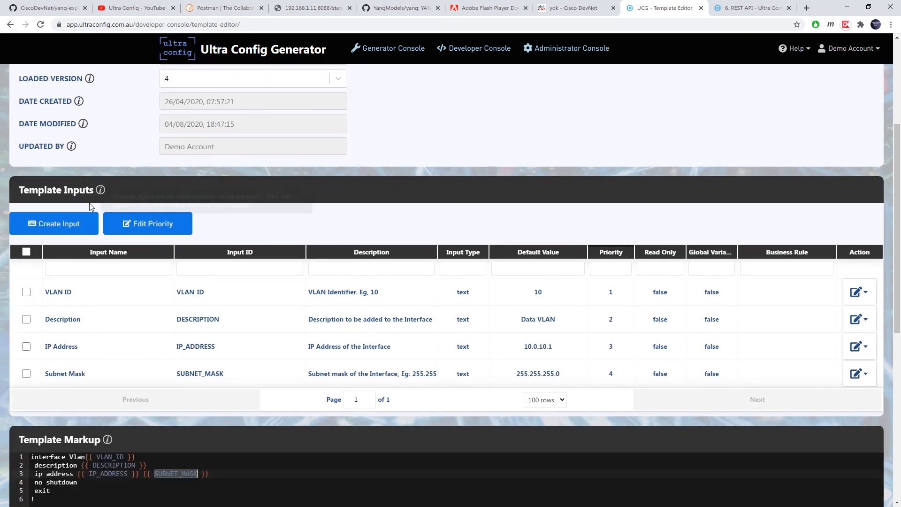
- Open and cancel the Create Input and Edit Priority dialogs, then return to the Generator Console
{"action": "left_click", "coordinate": [71, 225]}
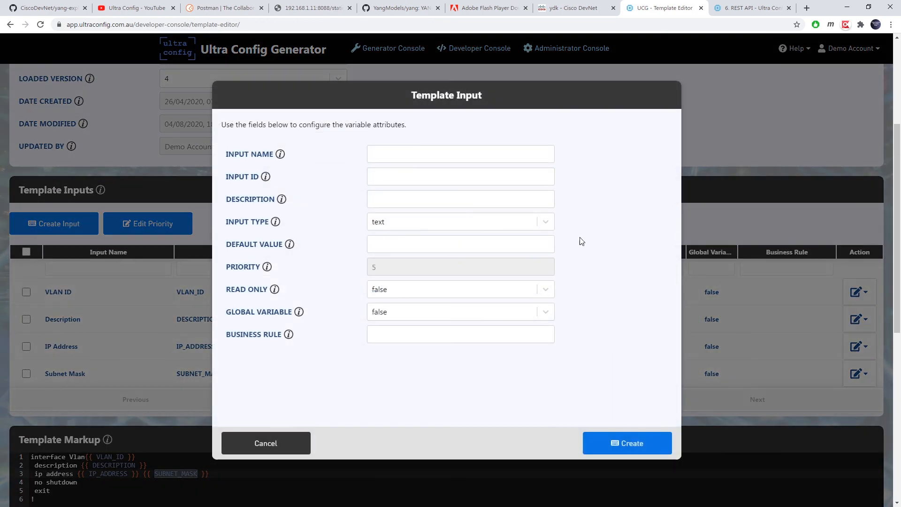
{"action": "left_click", "coordinate": [288, 443]}
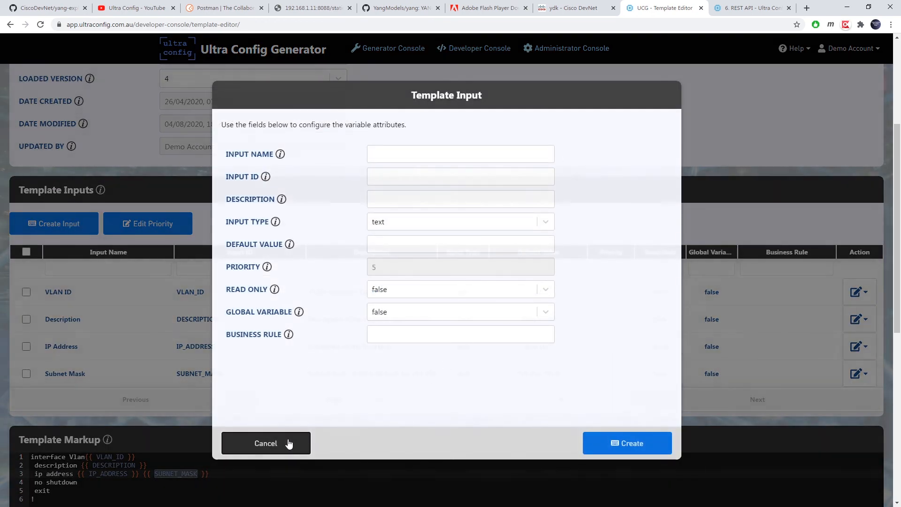
{"action": "left_click", "coordinate": [170, 225]}
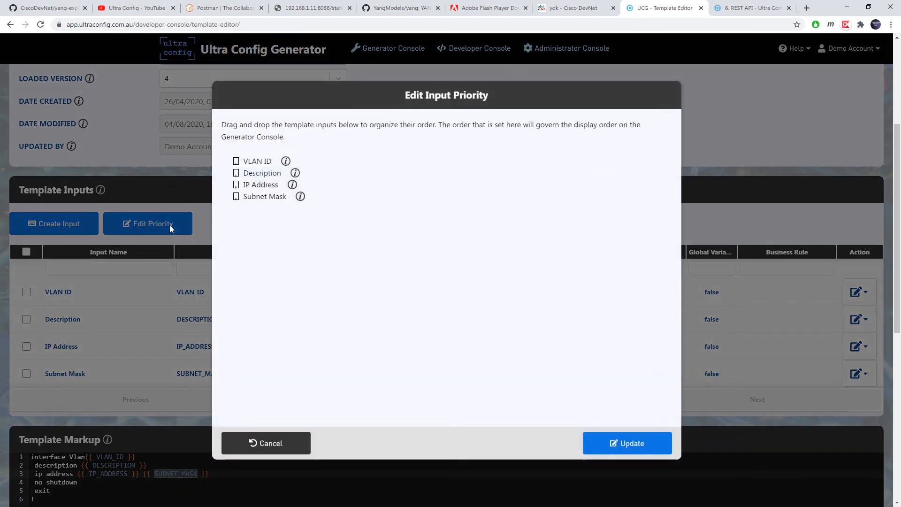
{"action": "left_click", "coordinate": [275, 443]}
{"action": "left_click", "coordinate": [410, 48]}
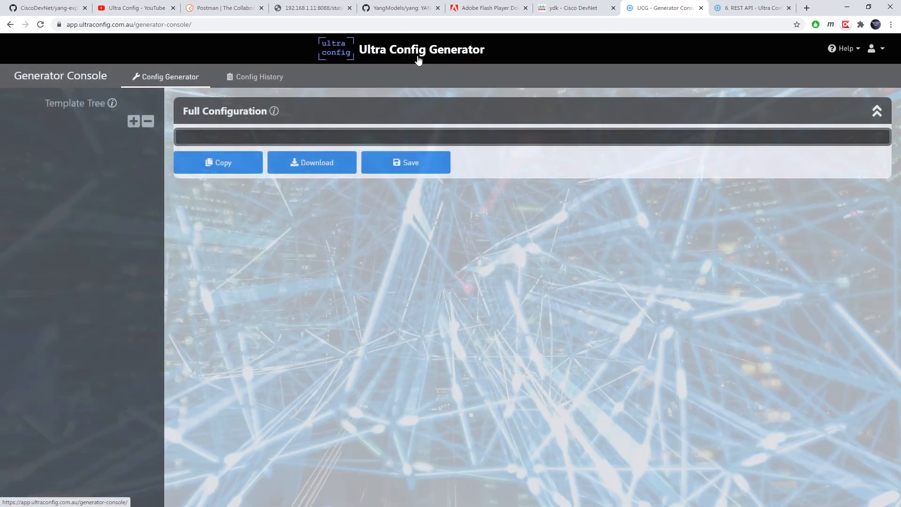
- Scroll through the 6. REST API documentation examples, then go to the Ultra Config Generator home page
{"action": "left_click", "coordinate": [751, 8]}
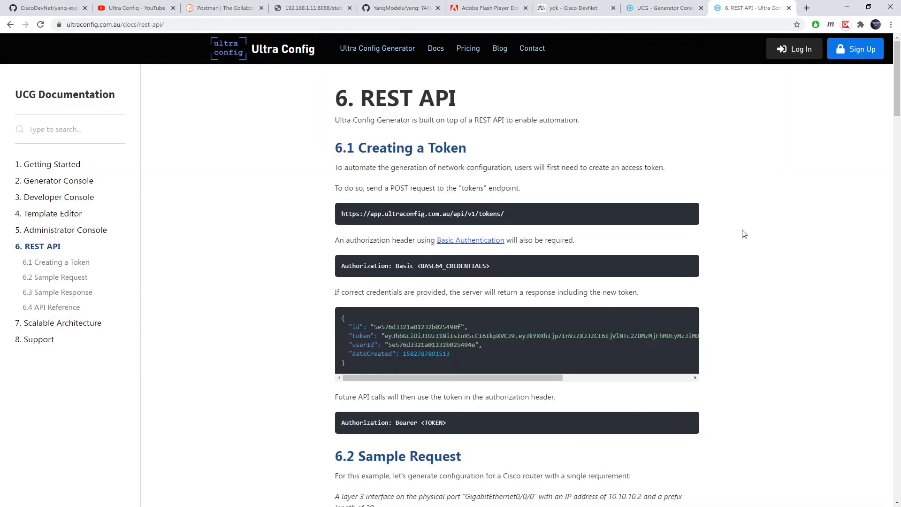
{"action": "scroll", "coordinate": [724, 236], "scroll_direction": "down", "scroll_amount": 10}
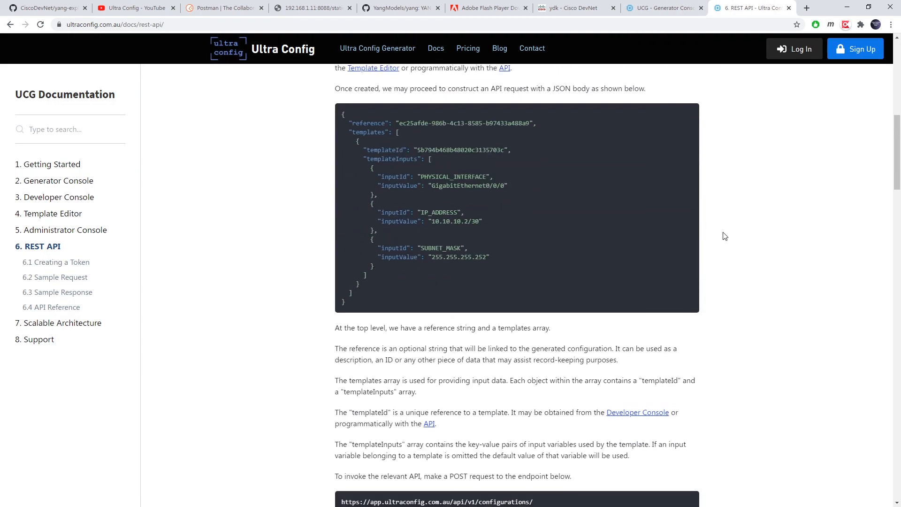
{"action": "scroll", "coordinate": [725, 235], "scroll_direction": "down", "scroll_amount": 5}
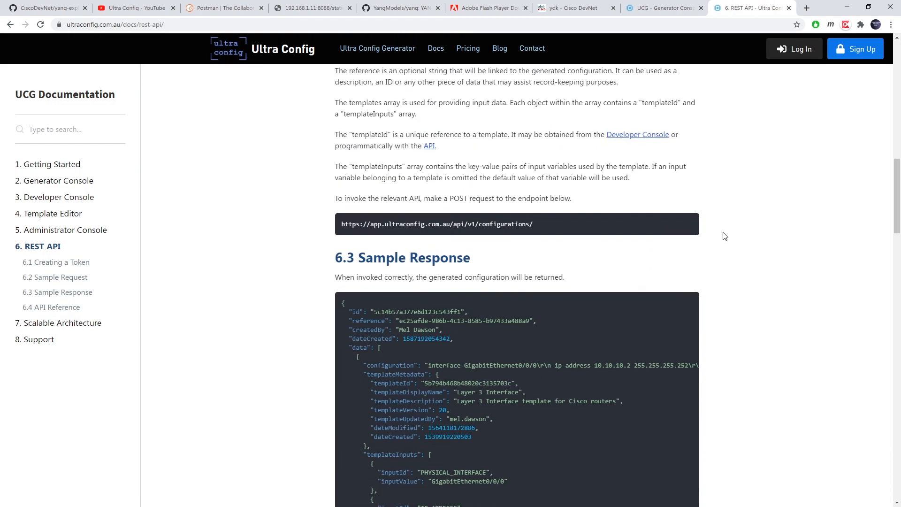
{"action": "left_click", "coordinate": [400, 55]}
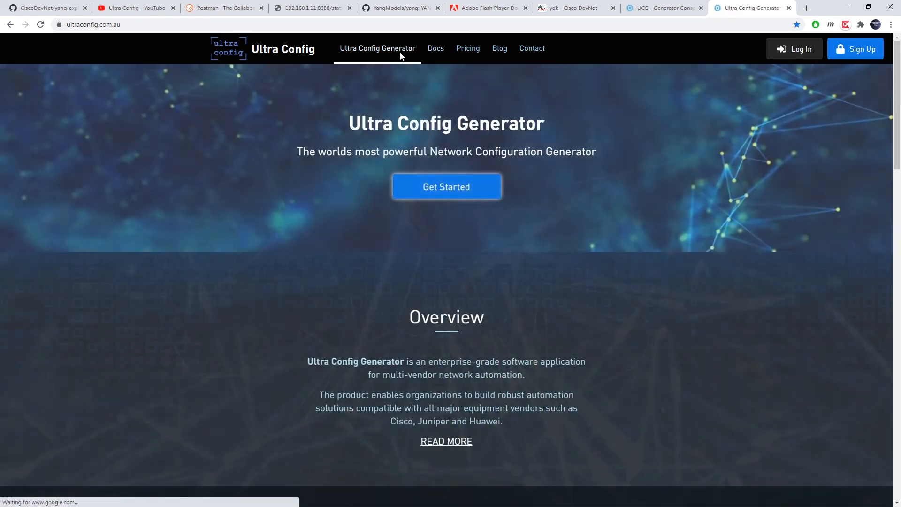